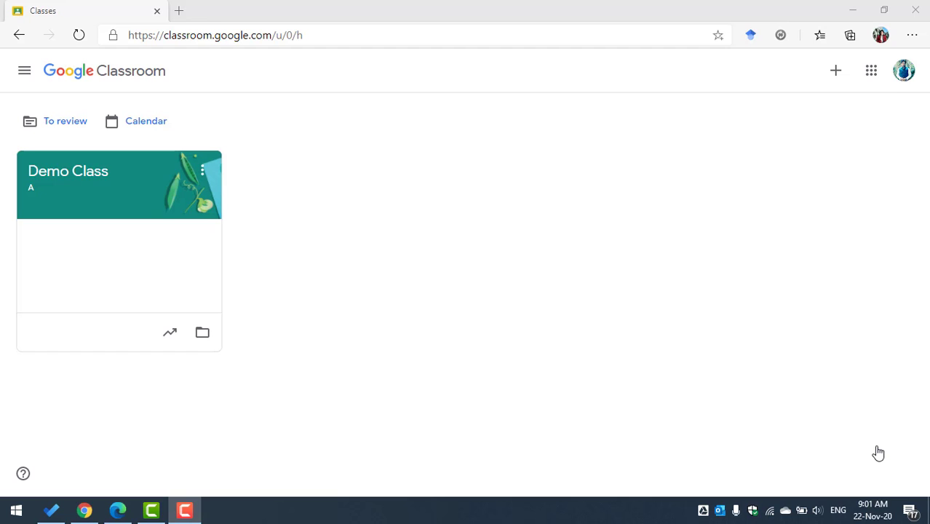
- Open Demo Class and start a new material in its classwork
{"action": "left_click", "coordinate": [83, 174]}
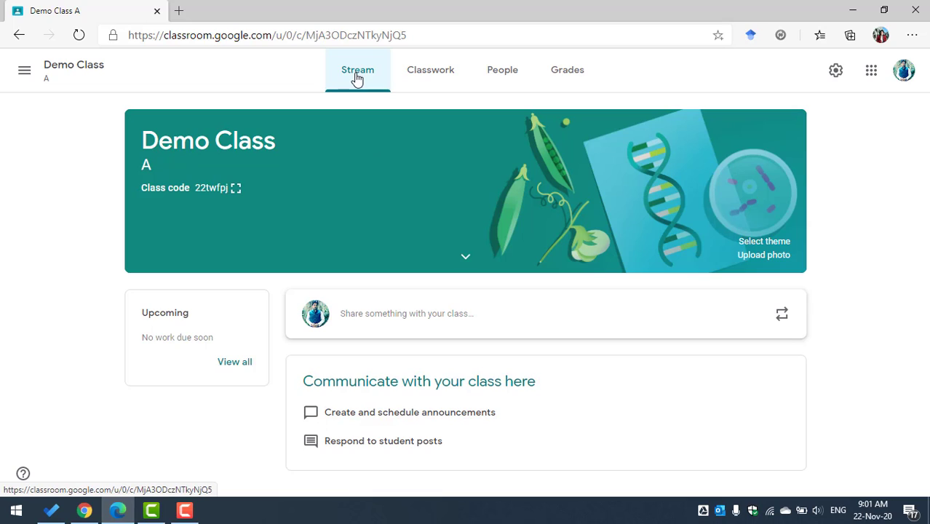
{"action": "left_click", "coordinate": [434, 82]}
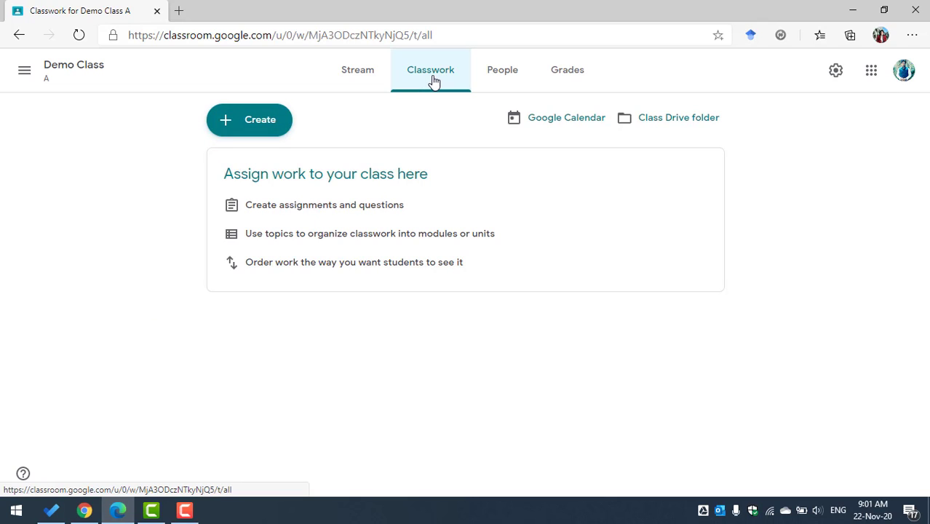
{"action": "left_click", "coordinate": [231, 127]}
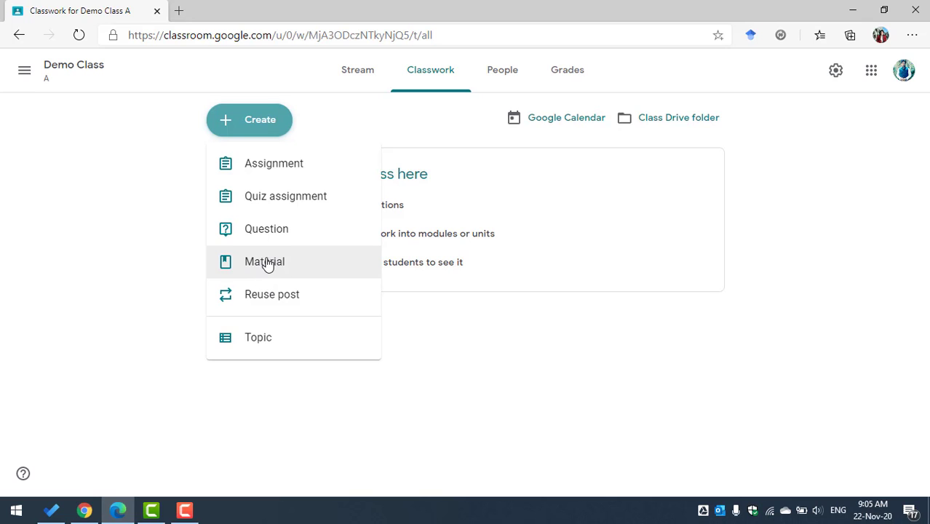
{"action": "left_click", "coordinate": [265, 262]}
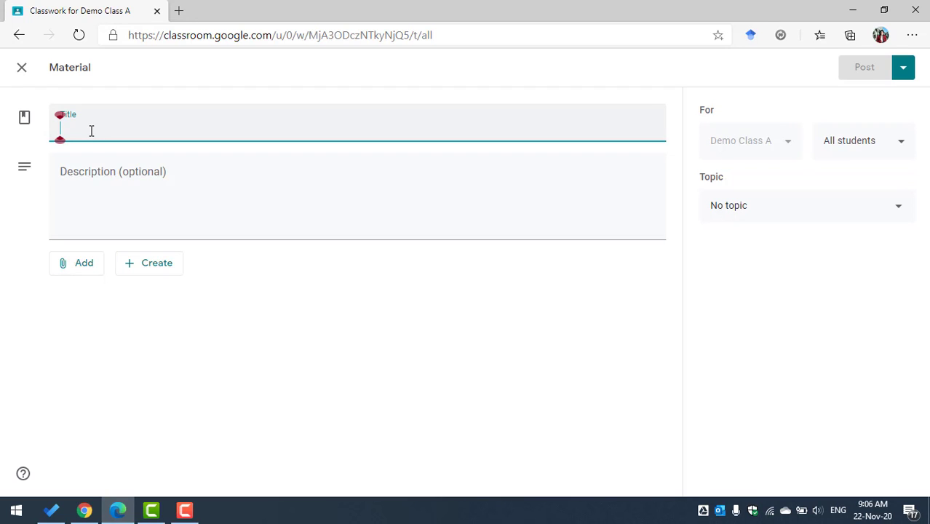
- Title the new material "Lecture 1" and leave its description empty
{"action": "type", "text": "Lec"}
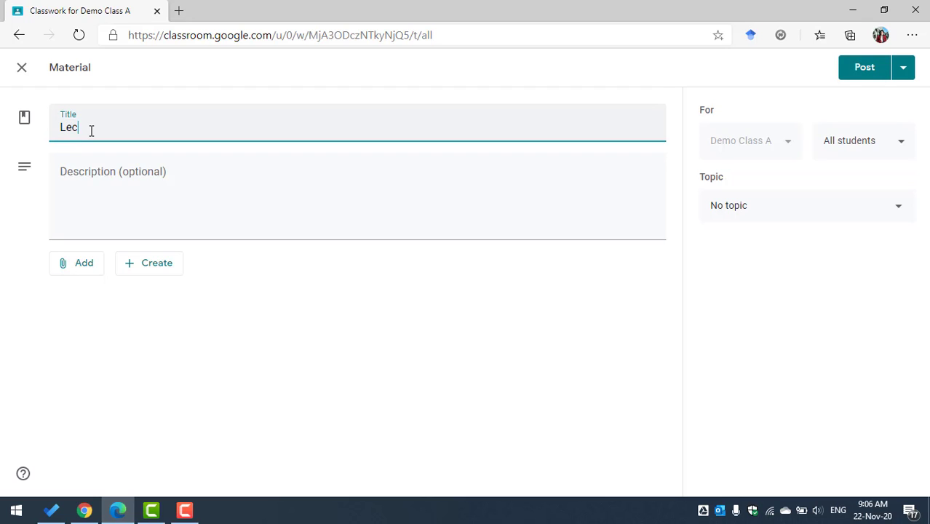
{"action": "type", "text": "ture 1"}
{"action": "left_click", "coordinate": [94, 173]}
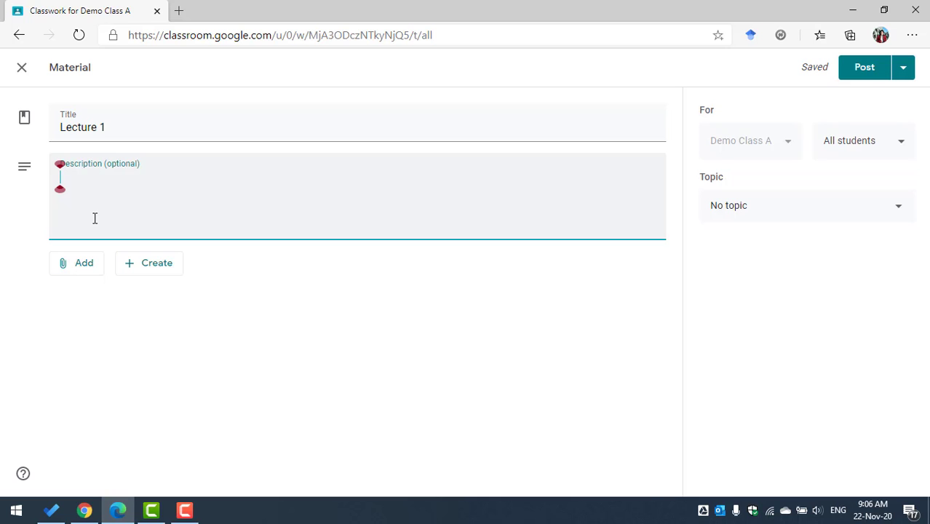
- Attach Academic Calendar 2020-2021.docx from My Drive to the Lecture 1 material
{"action": "left_click", "coordinate": [140, 270]}
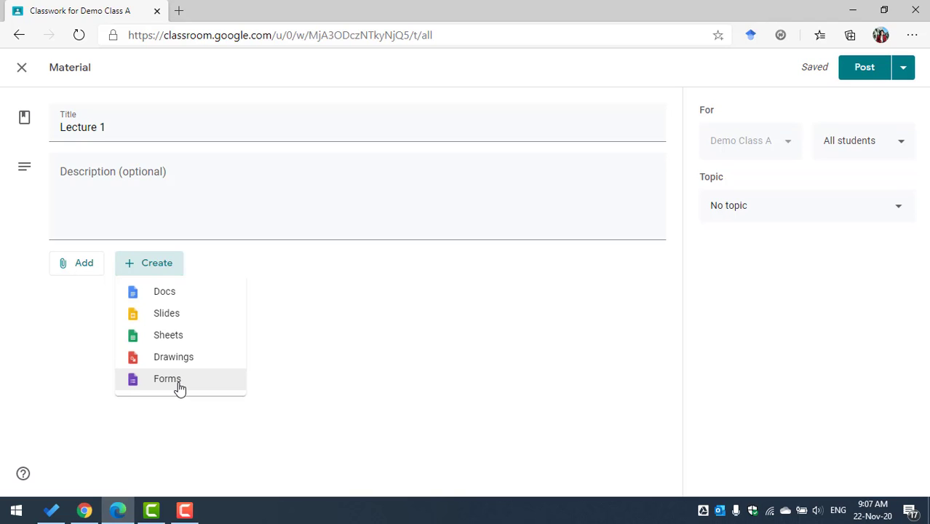
{"action": "left_click", "coordinate": [79, 267]}
{"action": "left_click", "coordinate": [79, 267]}
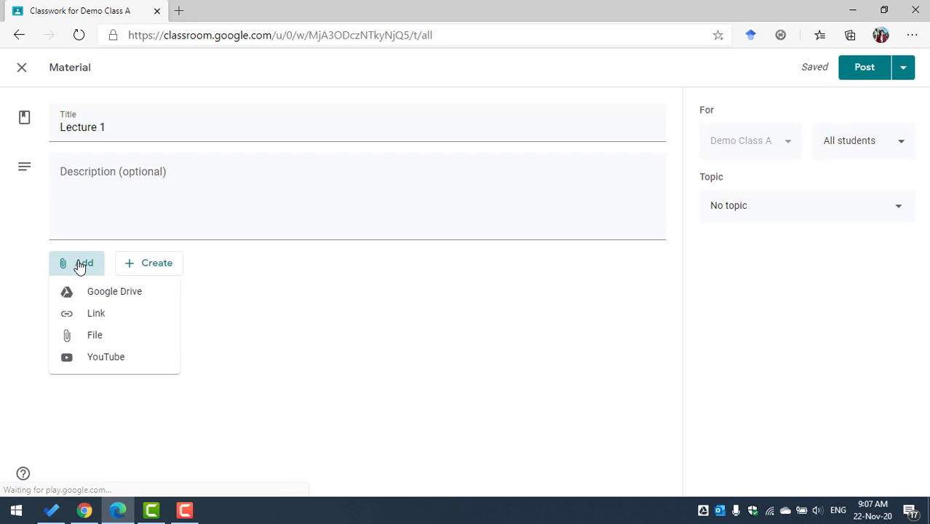
{"action": "left_click", "coordinate": [115, 293]}
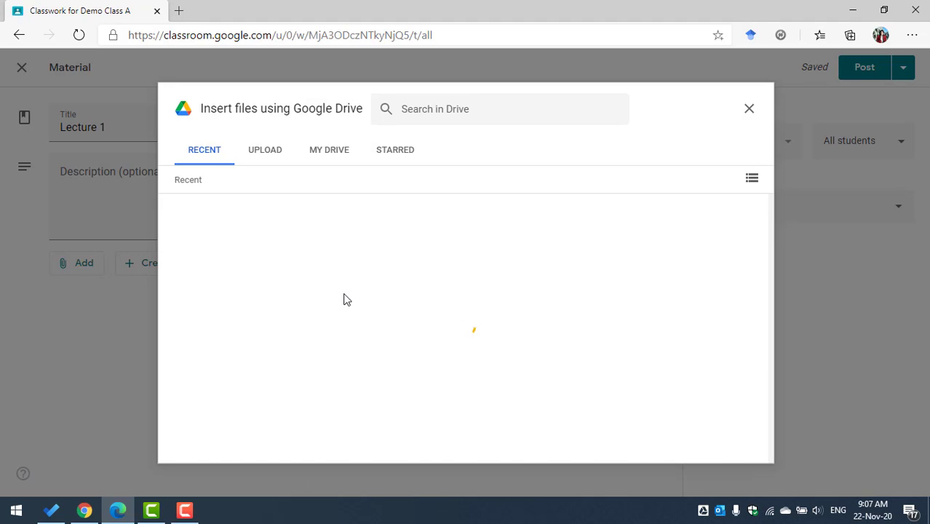
{"action": "left_click", "coordinate": [332, 151]}
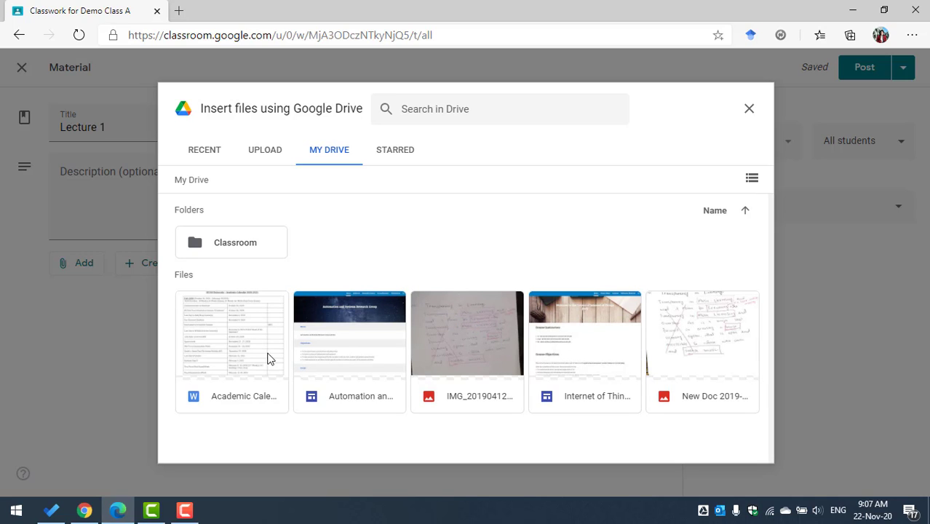
{"action": "left_click", "coordinate": [238, 328]}
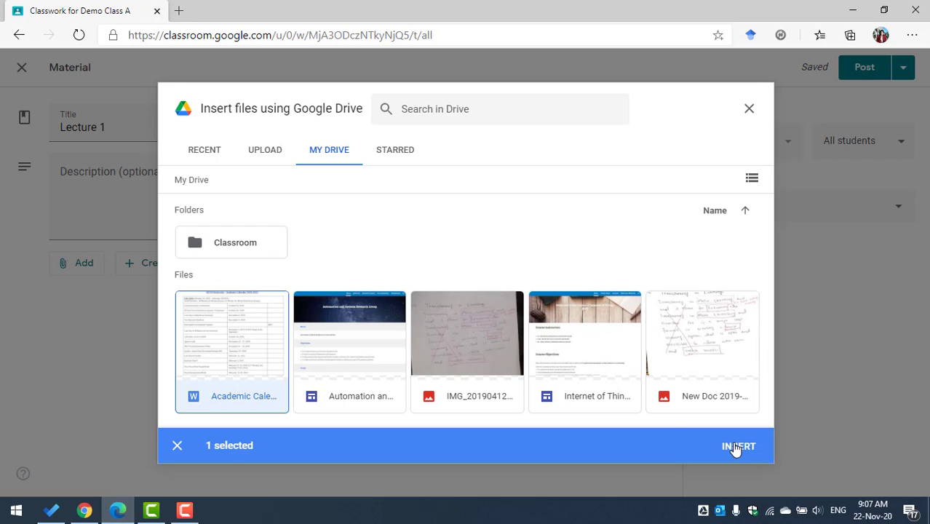
{"action": "left_click", "coordinate": [742, 449]}
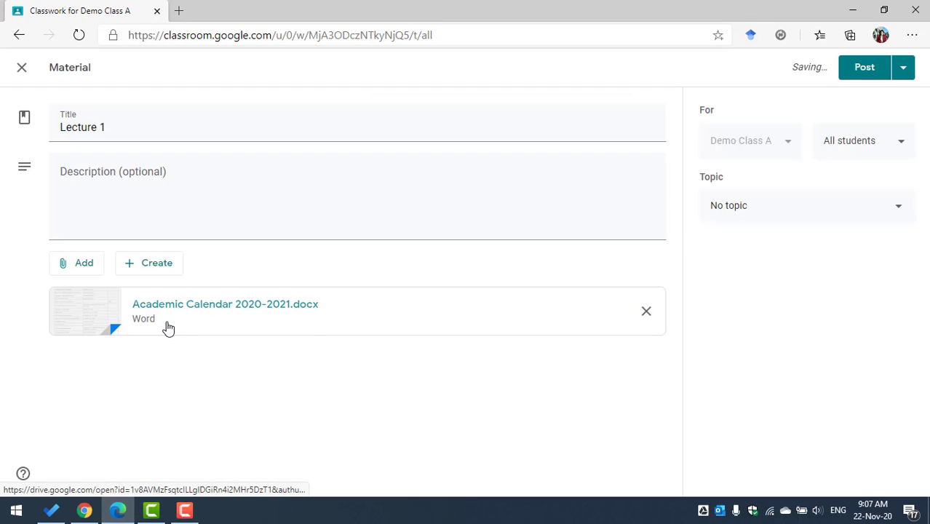
{"action": "left_click", "coordinate": [75, 265]}
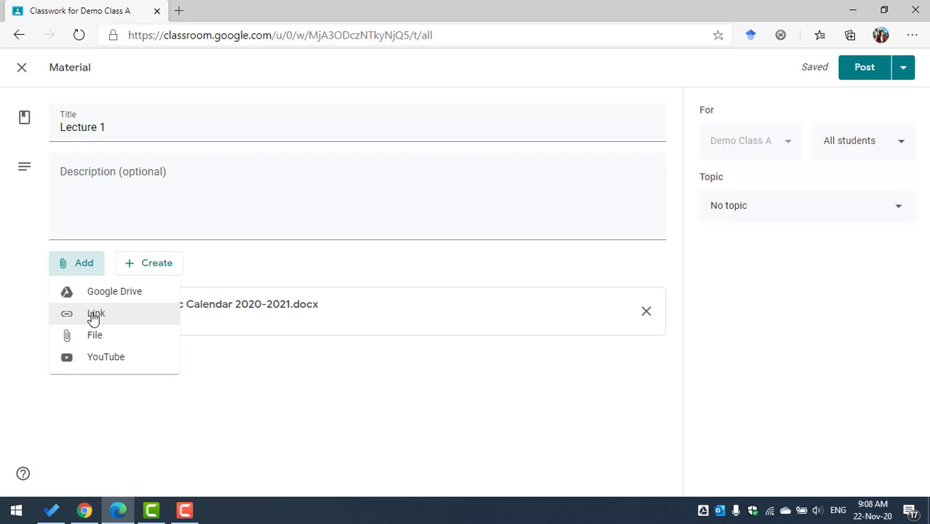
{"action": "left_click", "coordinate": [96, 315]}
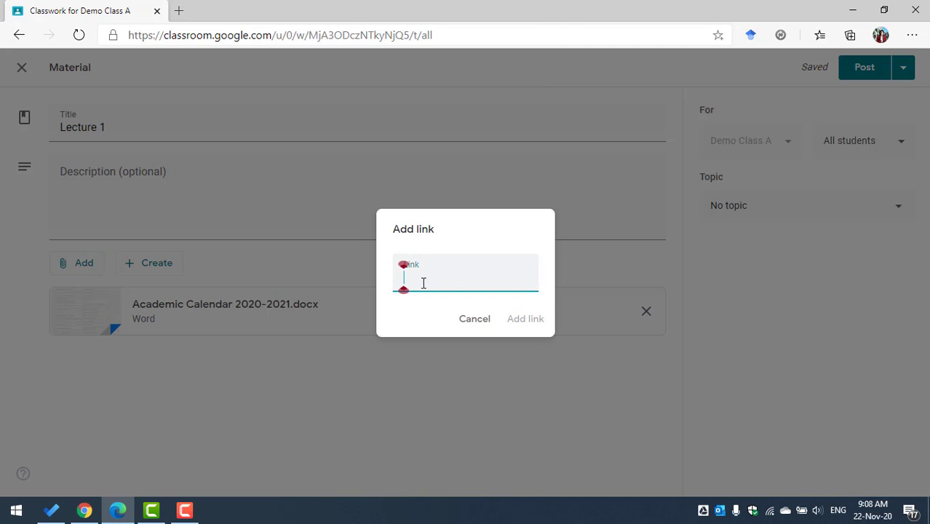
{"action": "left_click", "coordinate": [476, 321]}
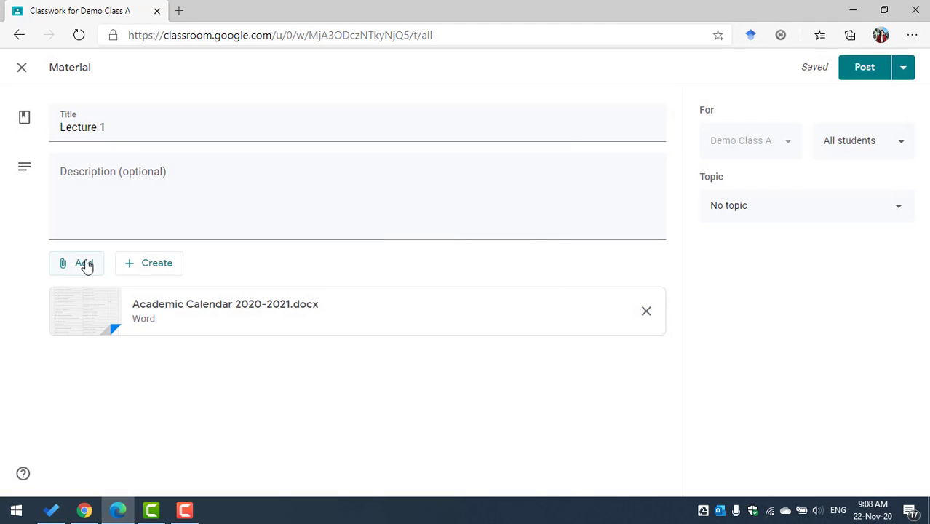
{"action": "left_click", "coordinate": [85, 263]}
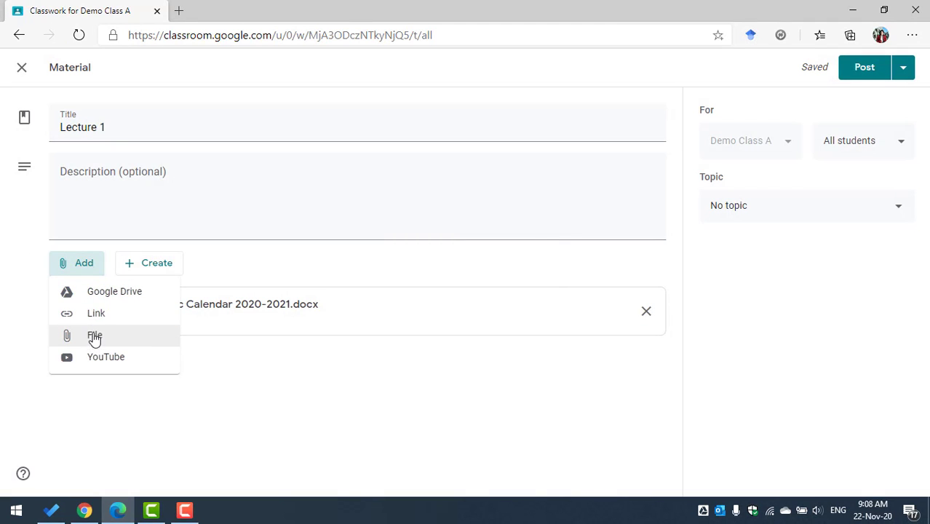
{"action": "left_click", "coordinate": [94, 338]}
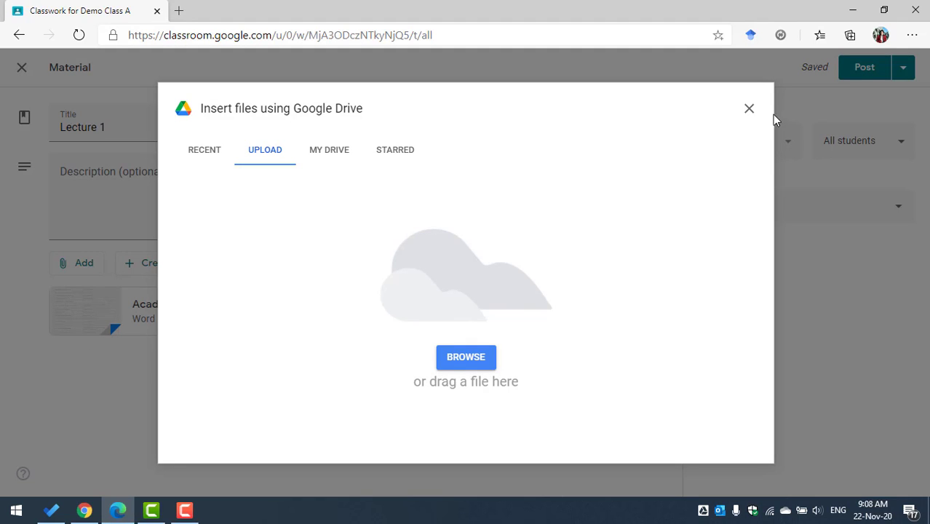
{"action": "left_click", "coordinate": [749, 110]}
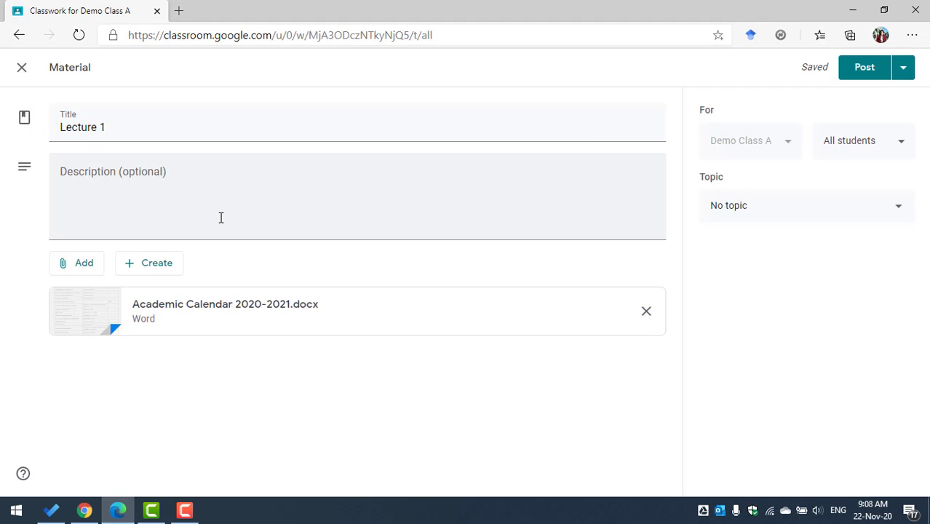
- Search YouTube for "computer" and attach the video "Computer Basics: What Is a Computer?" to the material
{"action": "left_click", "coordinate": [76, 268]}
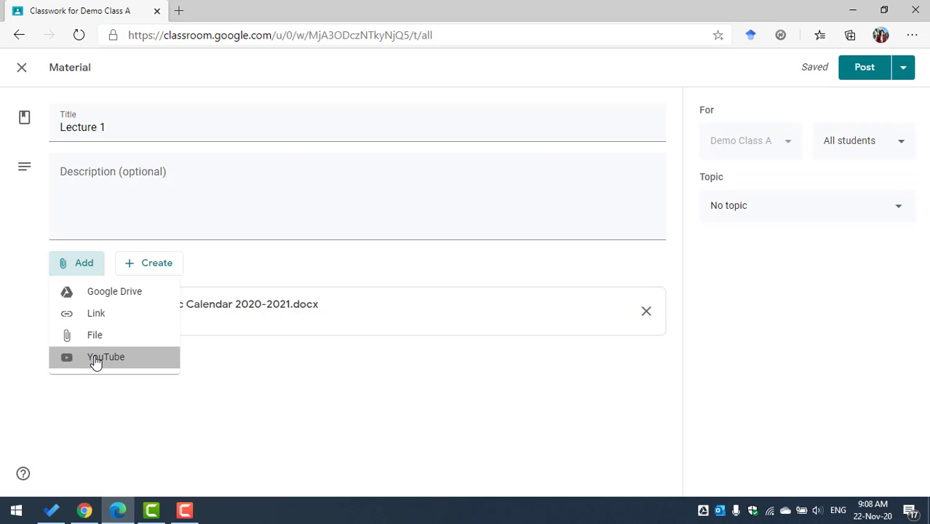
{"action": "left_click", "coordinate": [95, 362]}
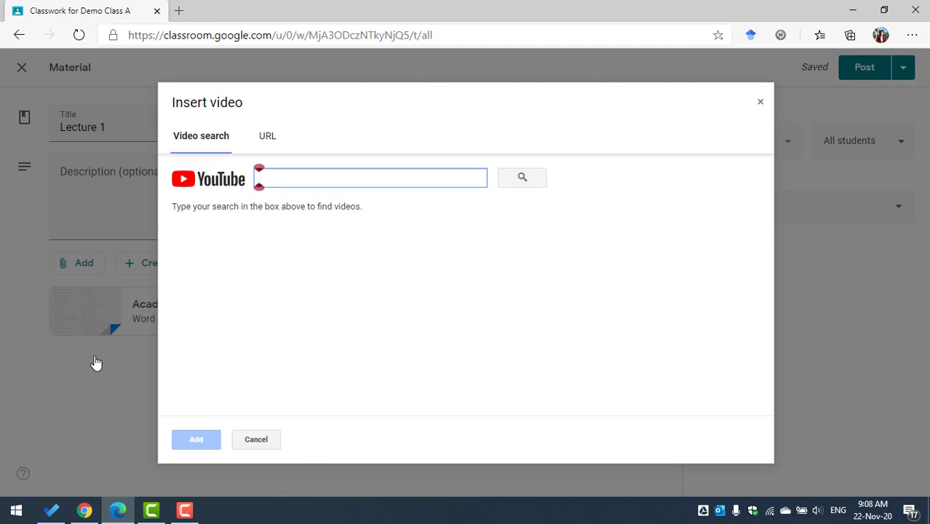
{"action": "left_click", "coordinate": [267, 137]}
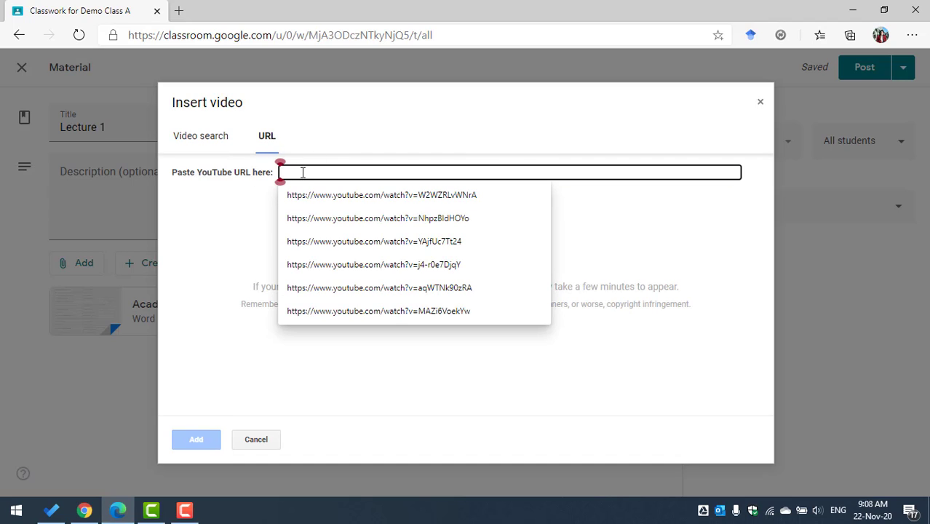
{"action": "left_click", "coordinate": [191, 137]}
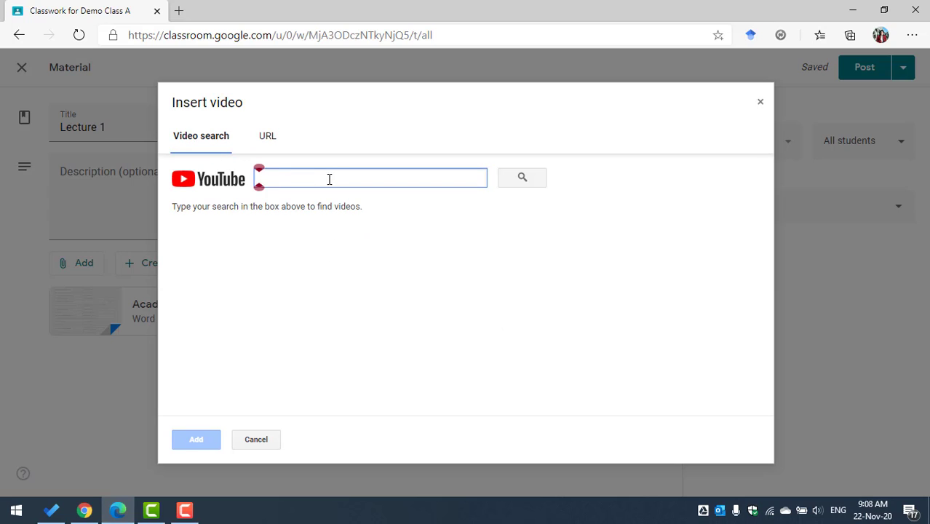
{"action": "type", "text": "computer"}
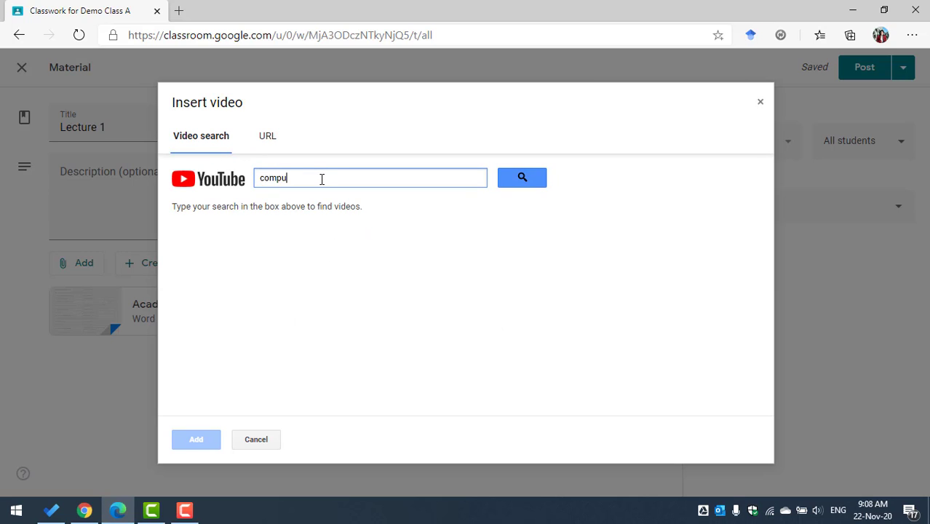
{"action": "left_click", "coordinate": [520, 180]}
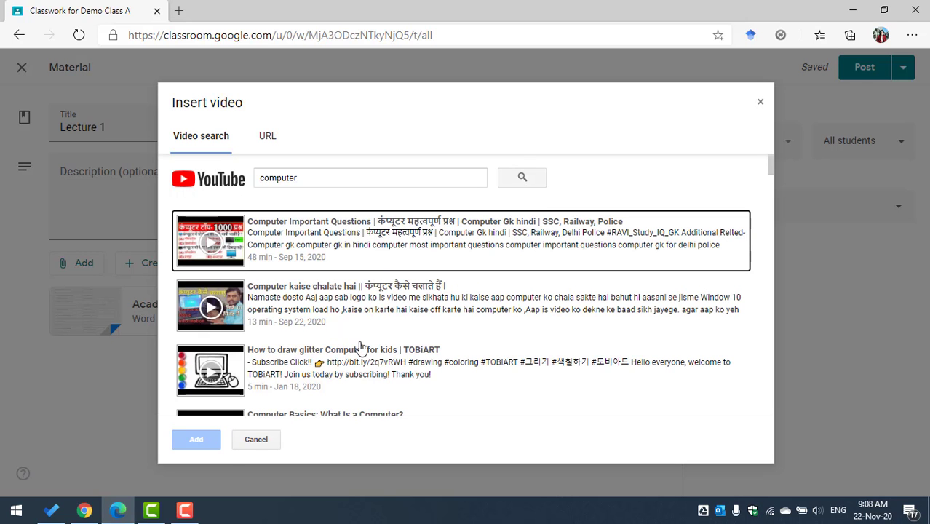
{"action": "scroll", "coordinate": [346, 333], "scroll_direction": "down", "scroll_amount": 1}
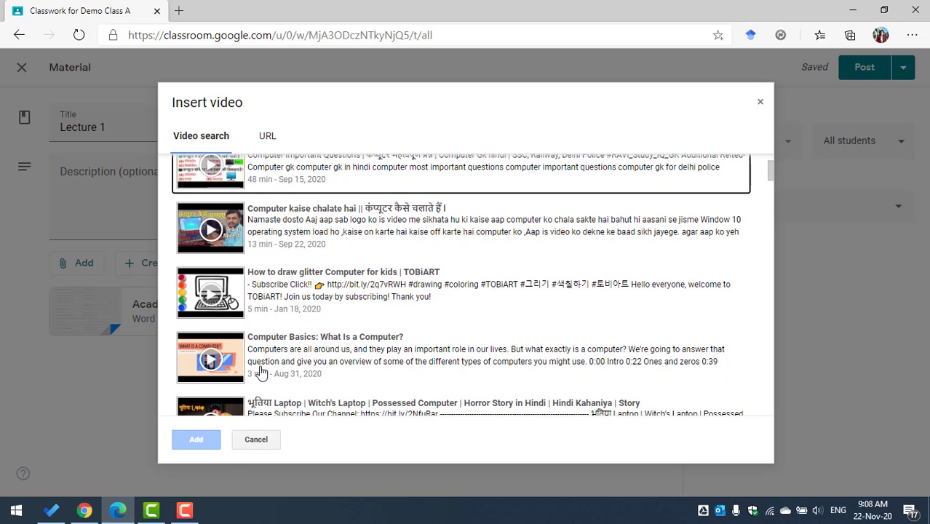
{"action": "left_click", "coordinate": [294, 350]}
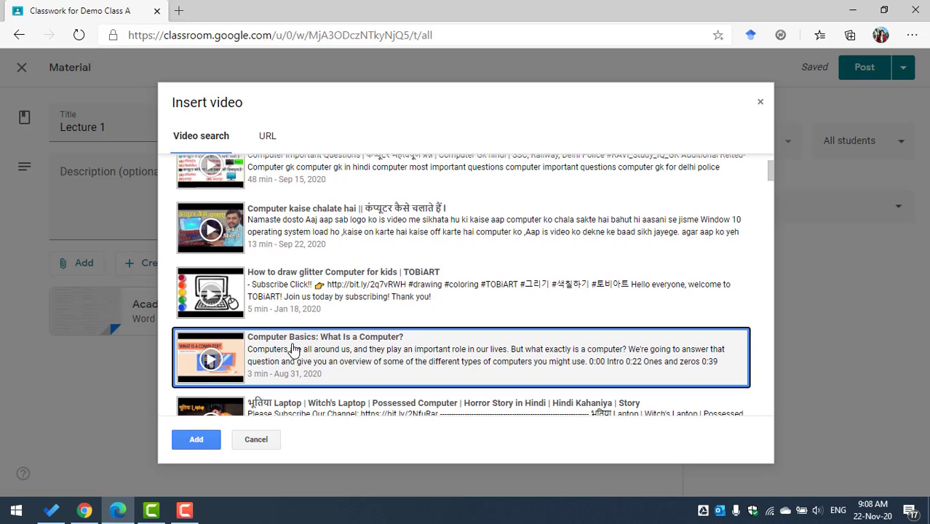
{"action": "left_click", "coordinate": [195, 440]}
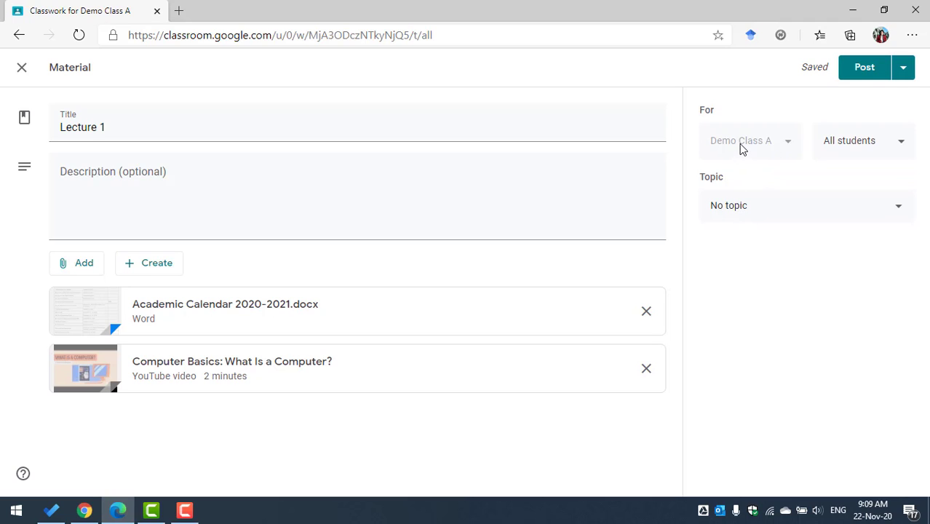
- Keep the material assigned to all students and file it under a new topic named "Week 1"
{"action": "left_click", "coordinate": [899, 145]}
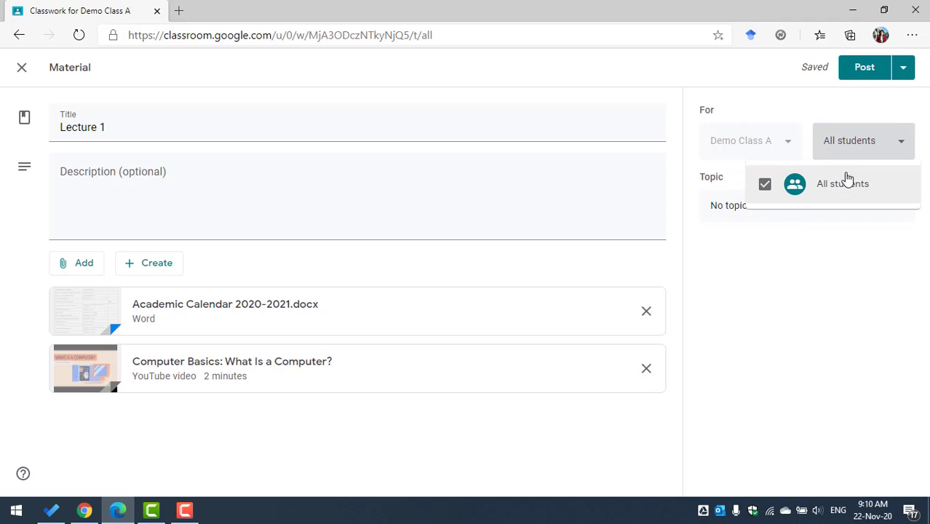
{"action": "left_click", "coordinate": [878, 142]}
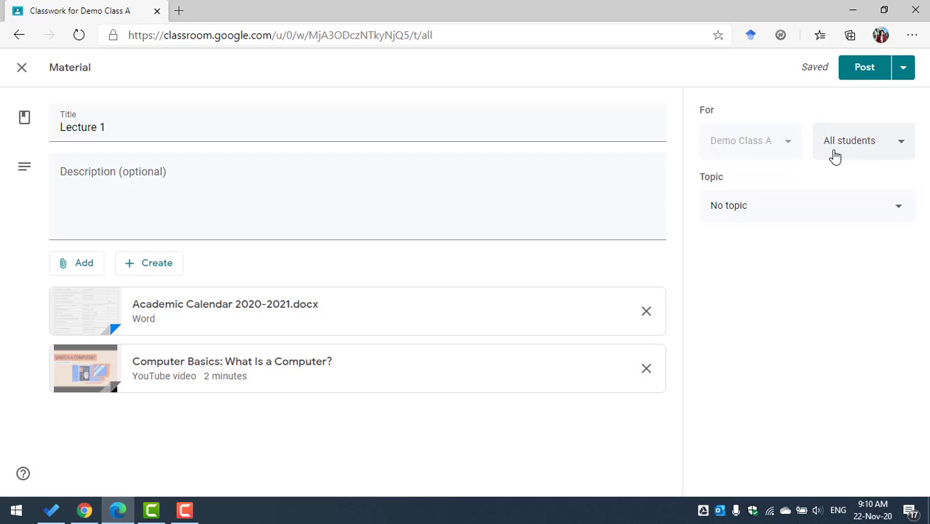
{"action": "left_click", "coordinate": [758, 210]}
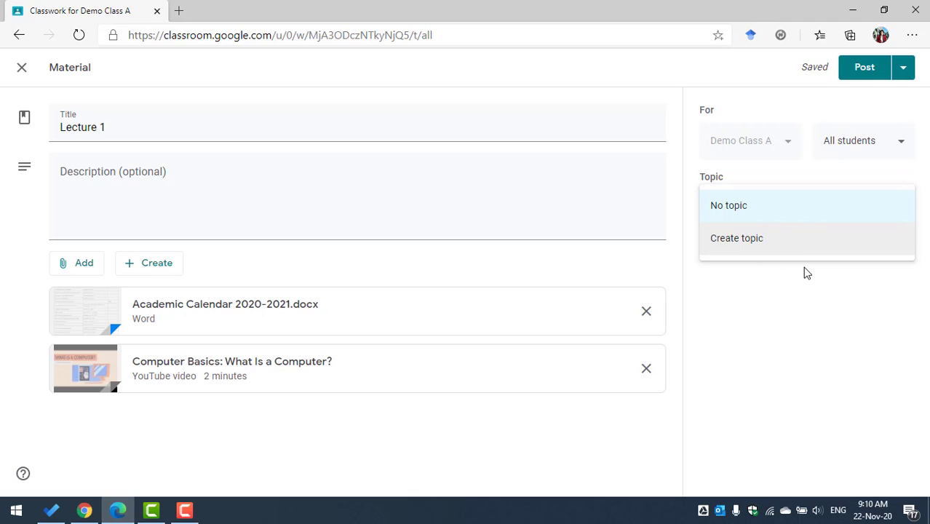
{"action": "left_click", "coordinate": [742, 244]}
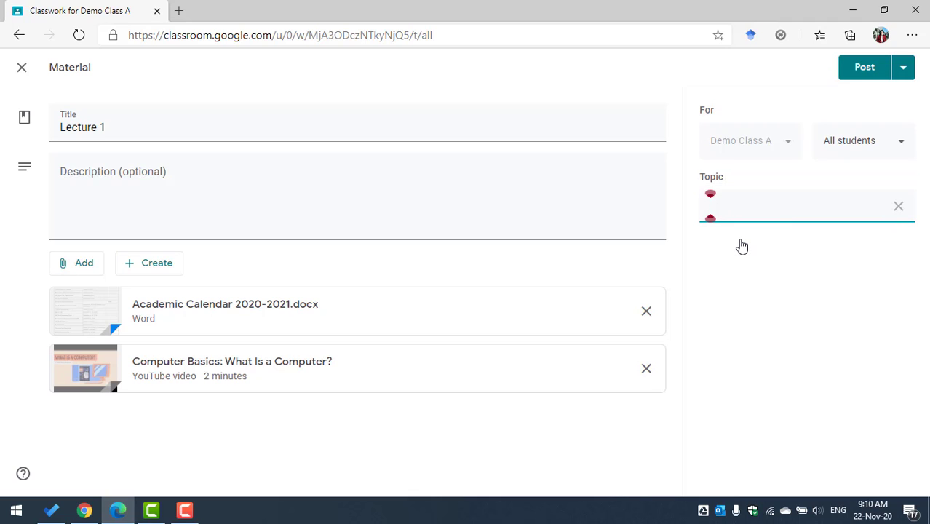
{"action": "type", "text": "Week 1"}
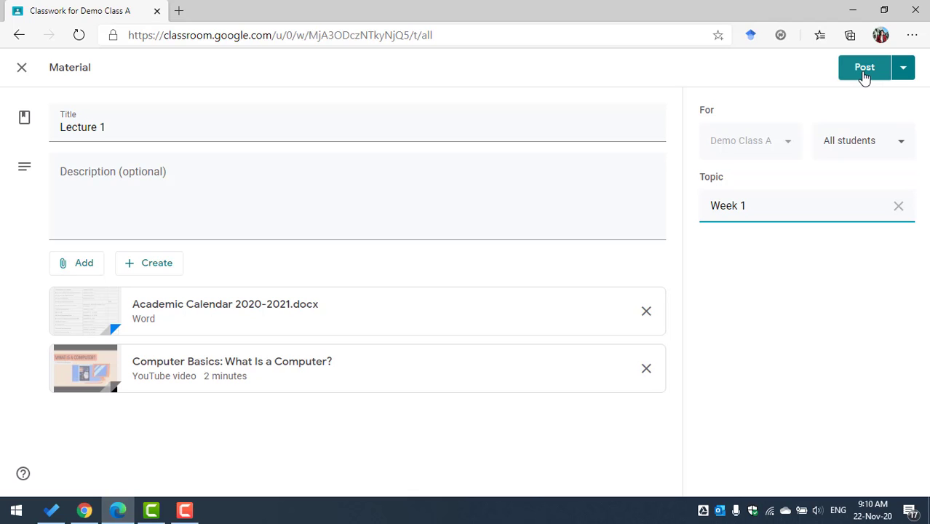
{"action": "left_click", "coordinate": [905, 75]}
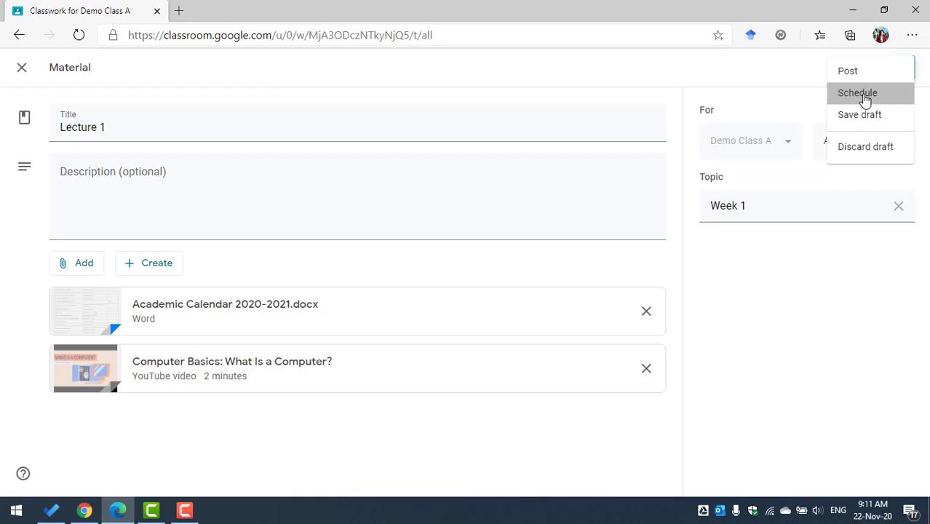
{"action": "left_click", "coordinate": [863, 96]}
{"action": "left_click", "coordinate": [495, 259]}
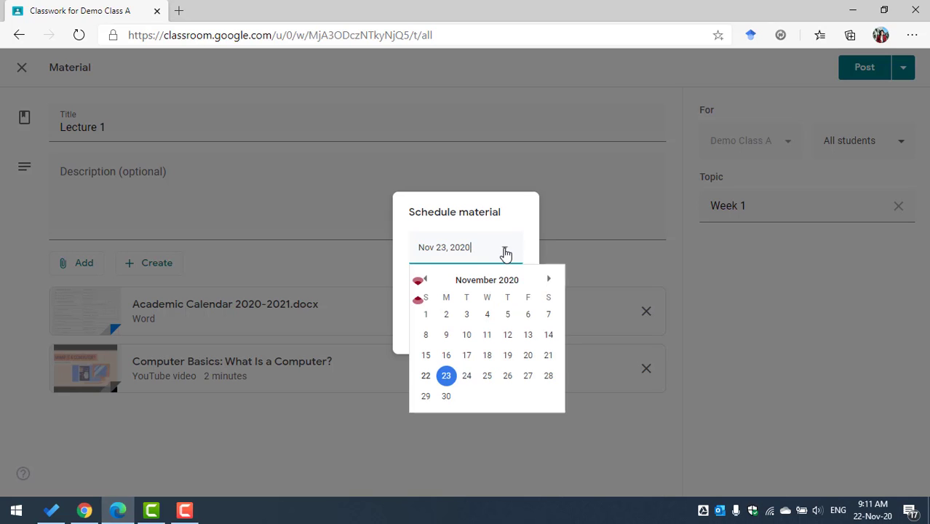
{"action": "left_click", "coordinate": [470, 375]}
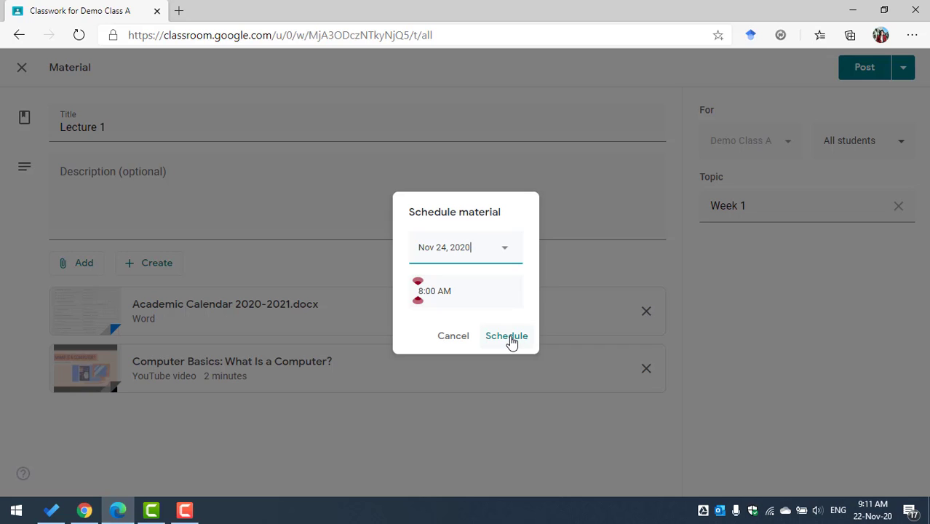
{"action": "left_click", "coordinate": [456, 338]}
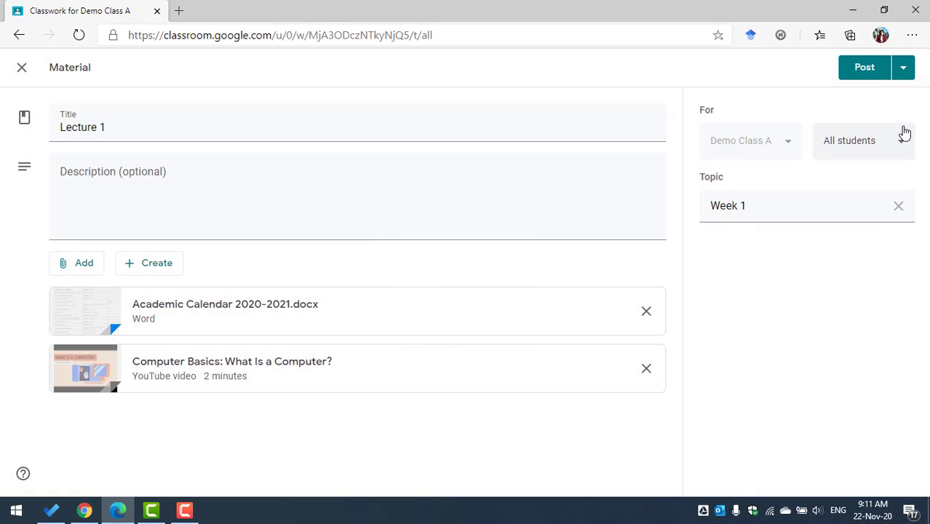
- Post the Lecture 1 material to the class immediately instead of scheduling it
{"action": "left_click", "coordinate": [862, 71]}
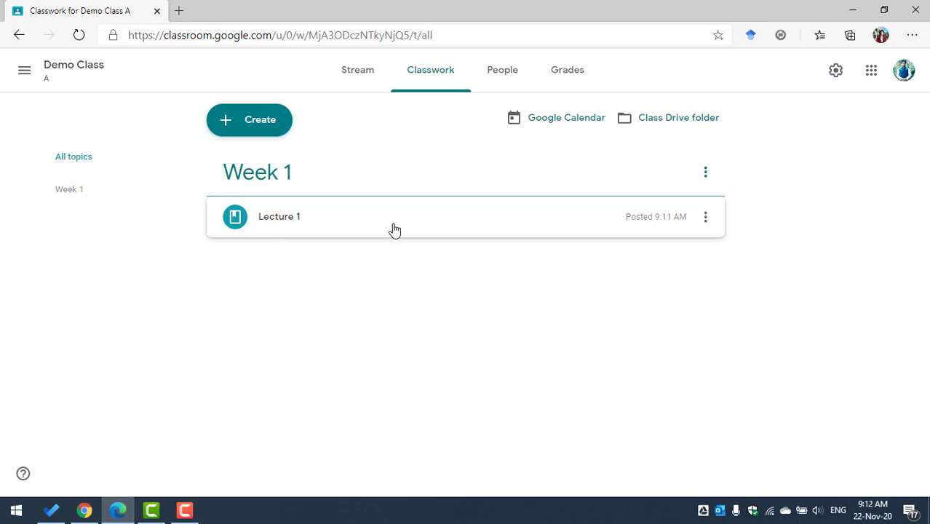
{"action": "left_click", "coordinate": [706, 218]}
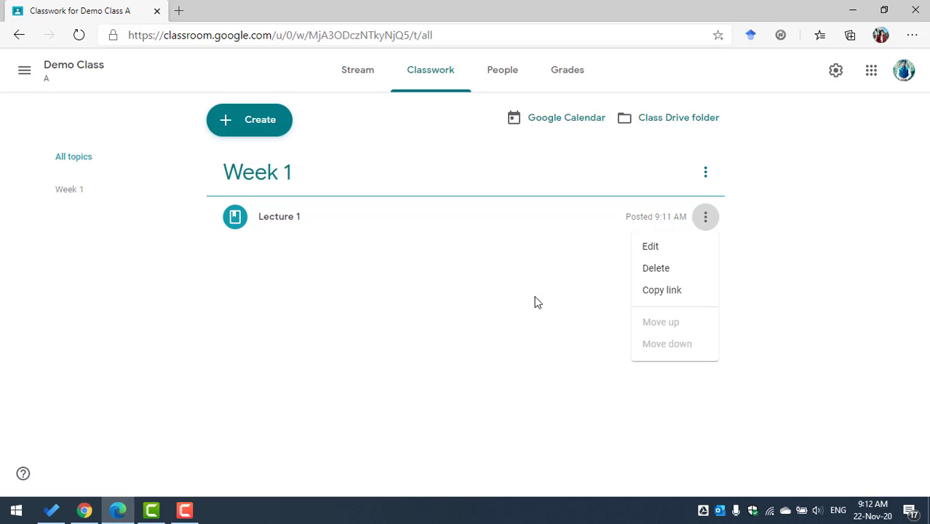
{"action": "left_click", "coordinate": [705, 176]}
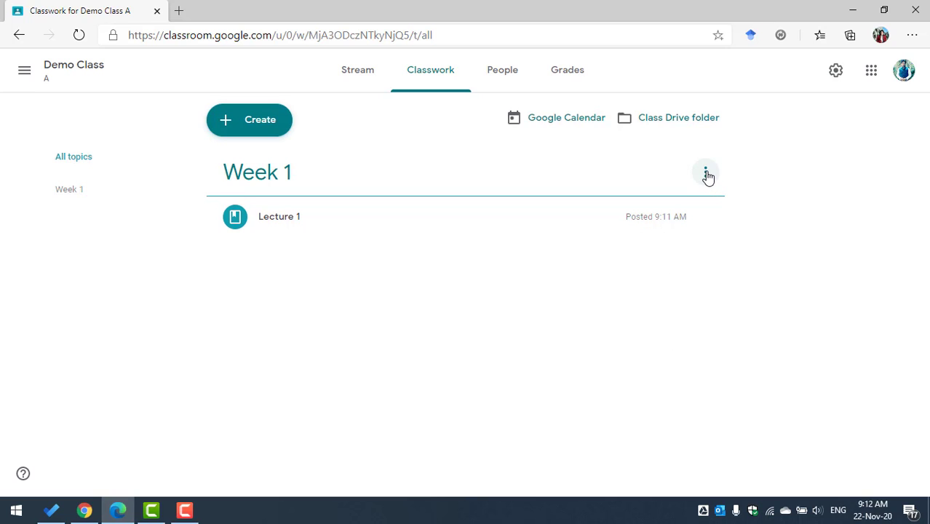
{"action": "left_click", "coordinate": [706, 176]}
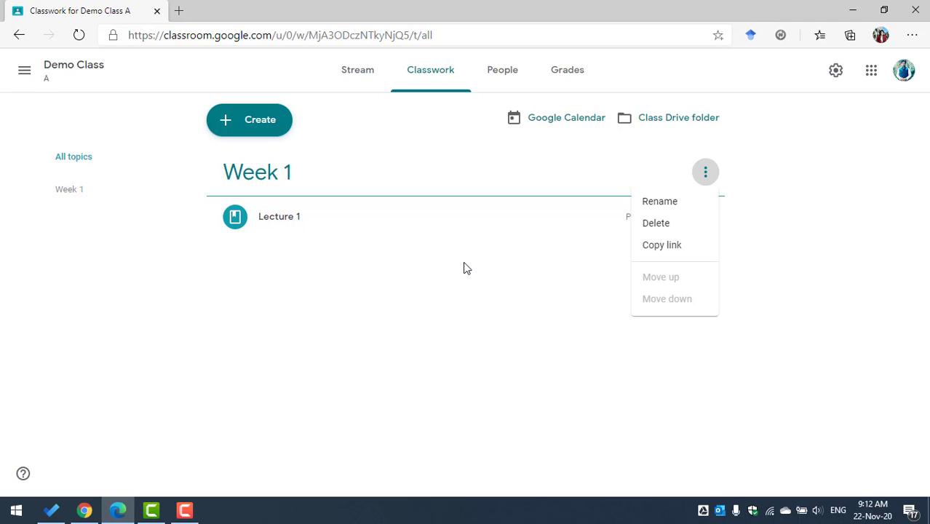
{"action": "left_click", "coordinate": [439, 286]}
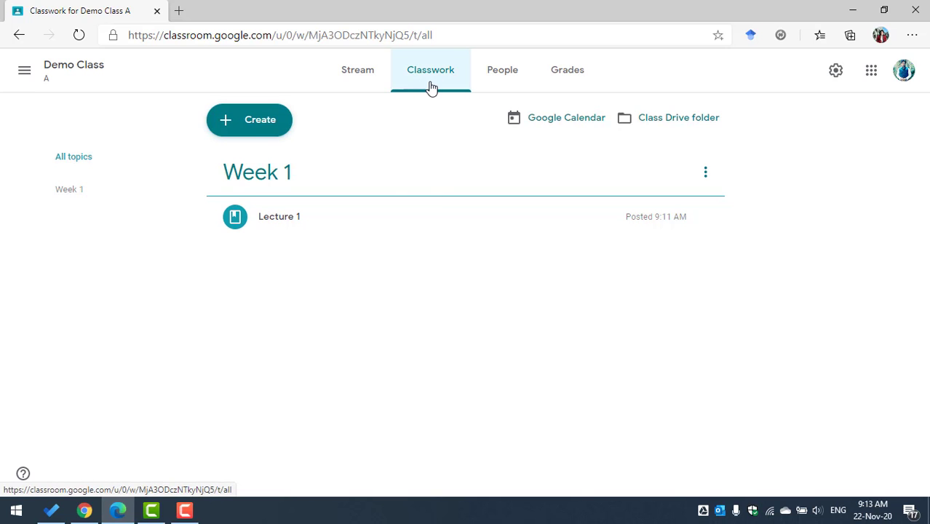
- Open the Lecture 1 material from the class stream and post the class comment "Great" on it
{"action": "left_click", "coordinate": [357, 73]}
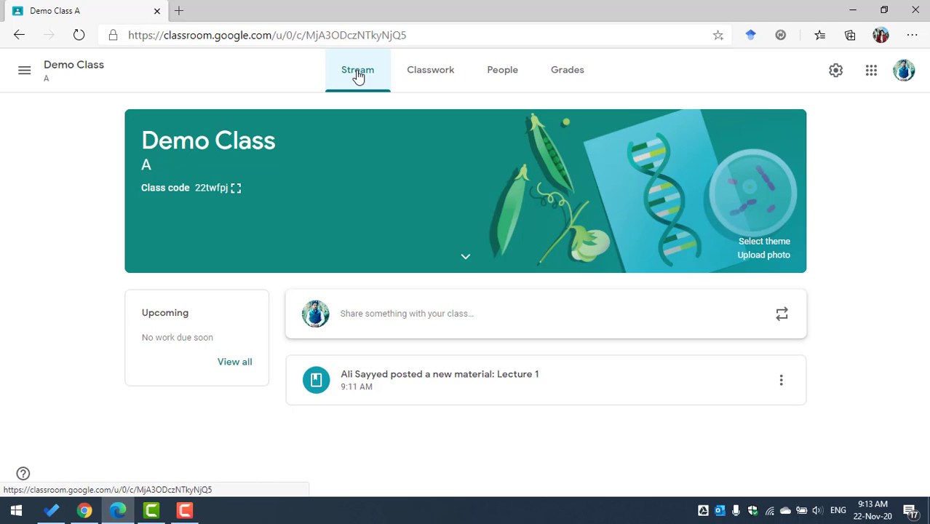
{"action": "left_click", "coordinate": [445, 382]}
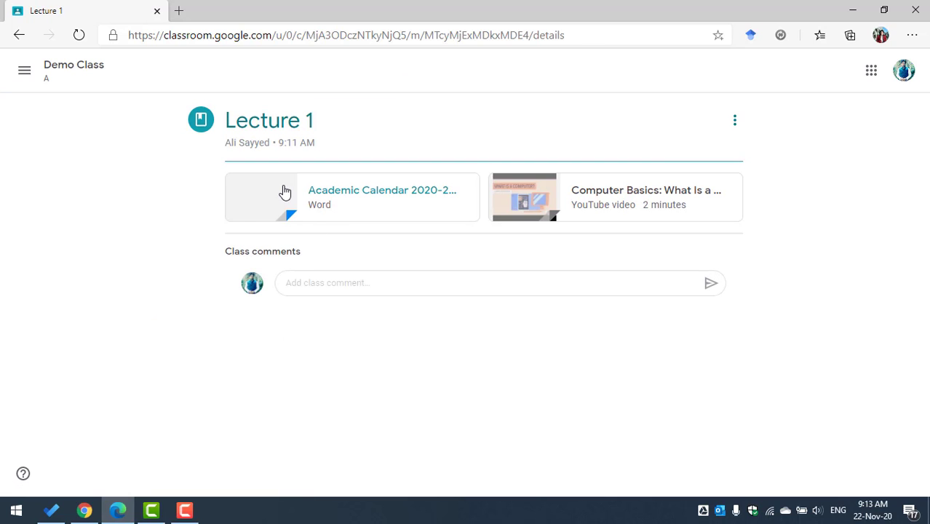
{"action": "left_click", "coordinate": [373, 285]}
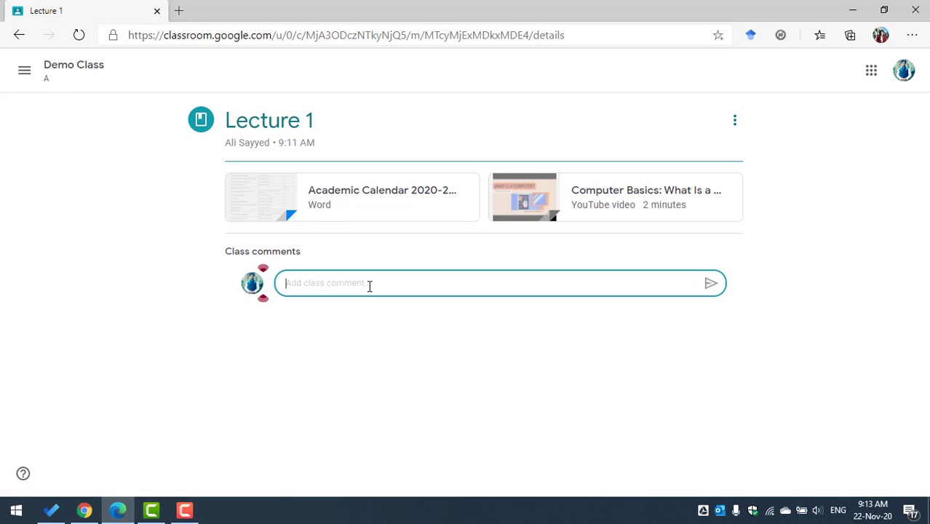
{"action": "type", "text": "Great"}
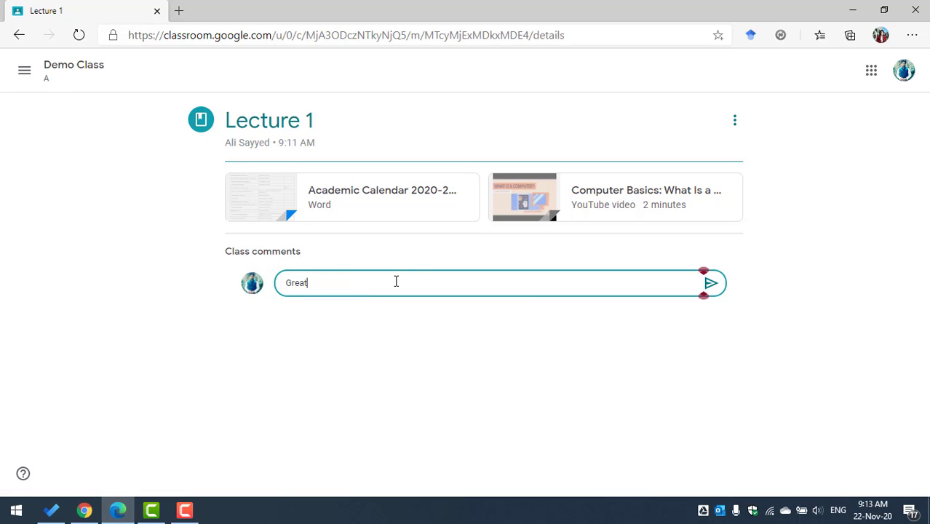
{"action": "left_click", "coordinate": [710, 284]}
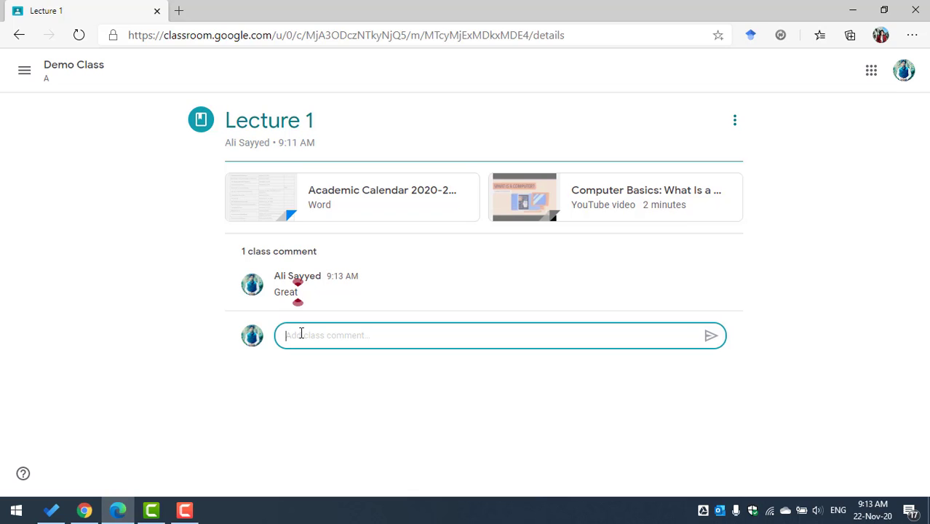
- Edit the class comment on Lecture 1 to read "Great !" and save it
{"action": "mouse_move", "coordinate": [337, 275]}
{"action": "left_click", "coordinate": [719, 281]}
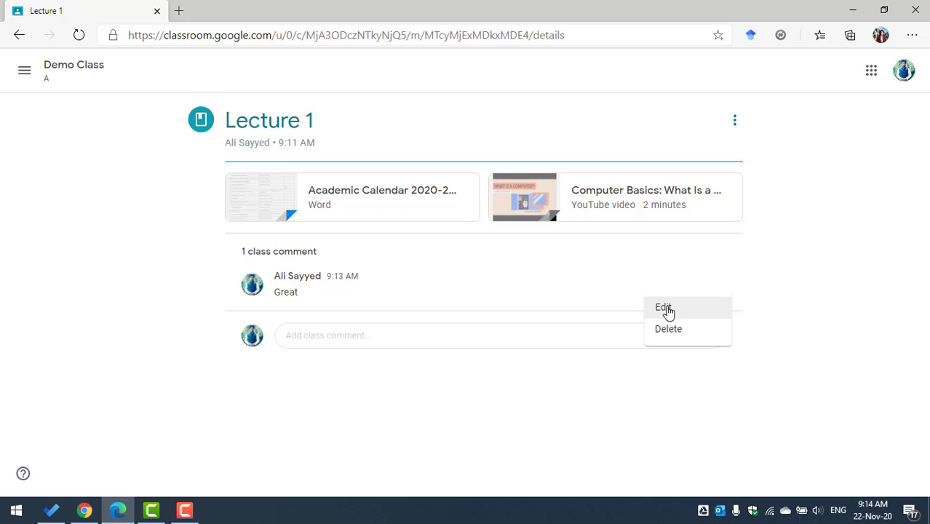
{"action": "left_click", "coordinate": [666, 311]}
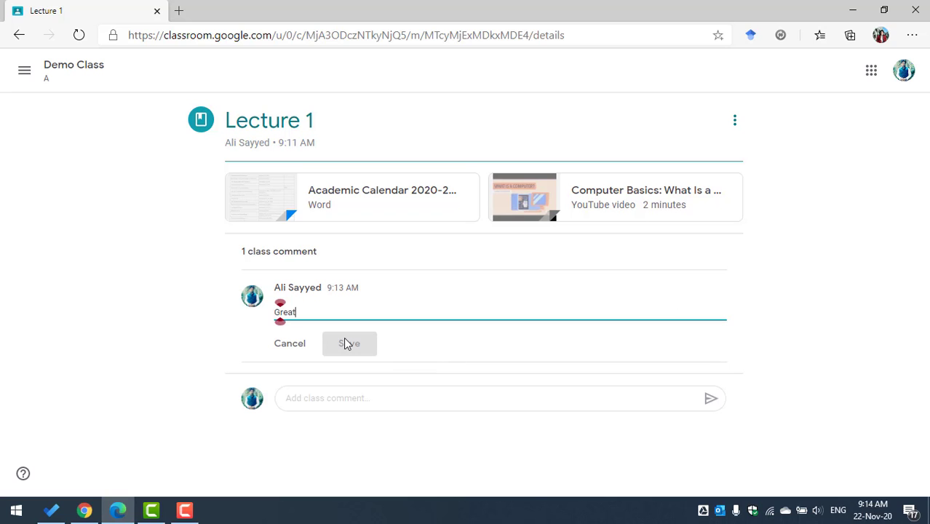
{"action": "type", "text": "!"}
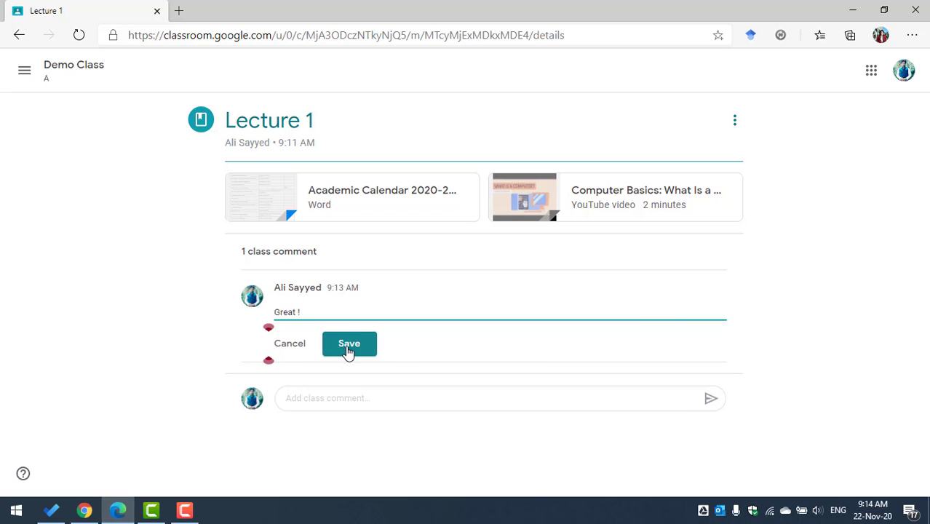
{"action": "left_click", "coordinate": [347, 347]}
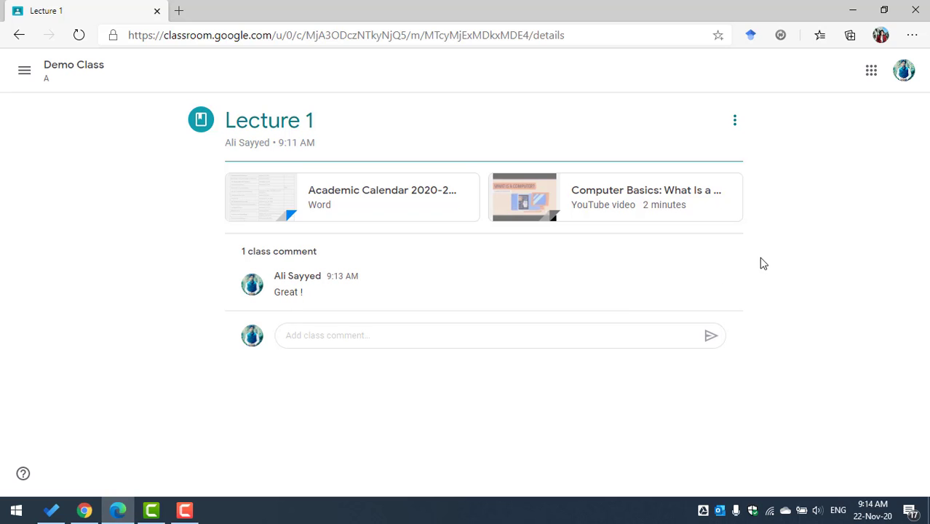
- Delete the class comment from the Lecture 1 material
{"action": "mouse_move", "coordinate": [718, 281]}
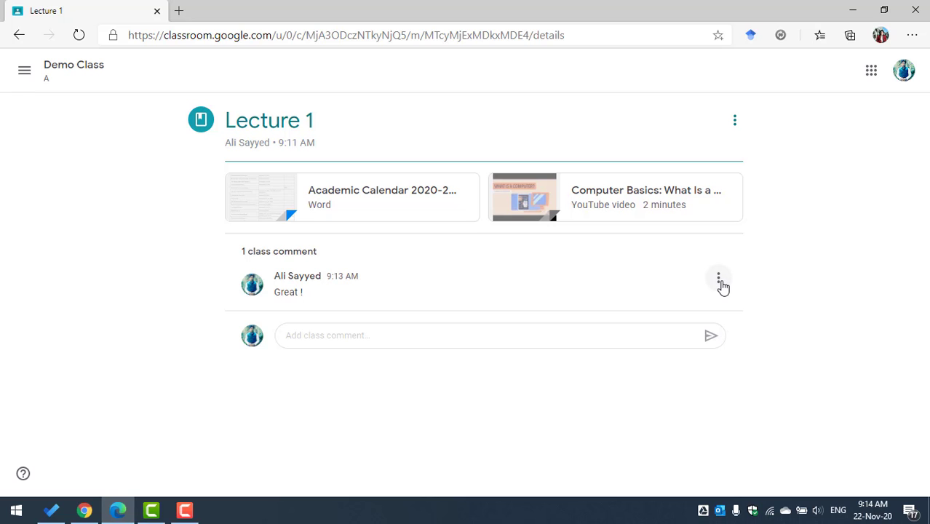
{"action": "left_click", "coordinate": [719, 281]}
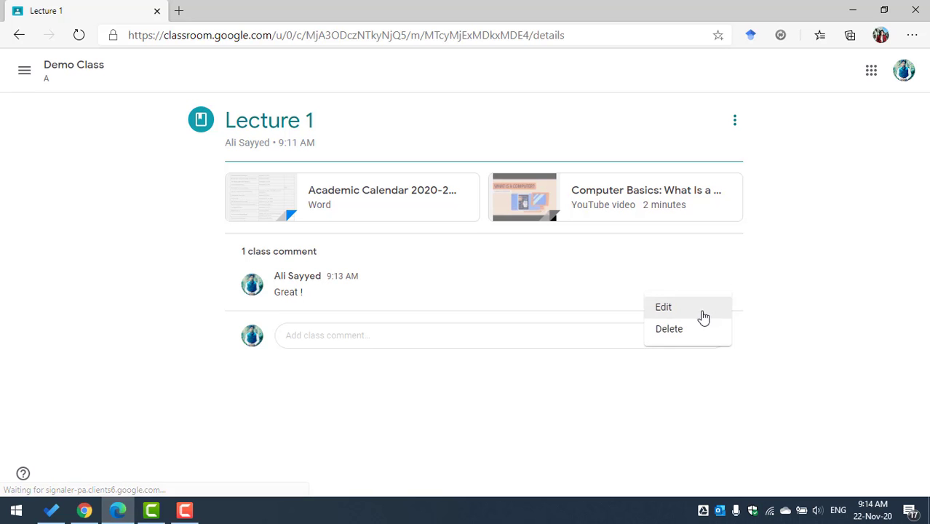
{"action": "left_click", "coordinate": [669, 330]}
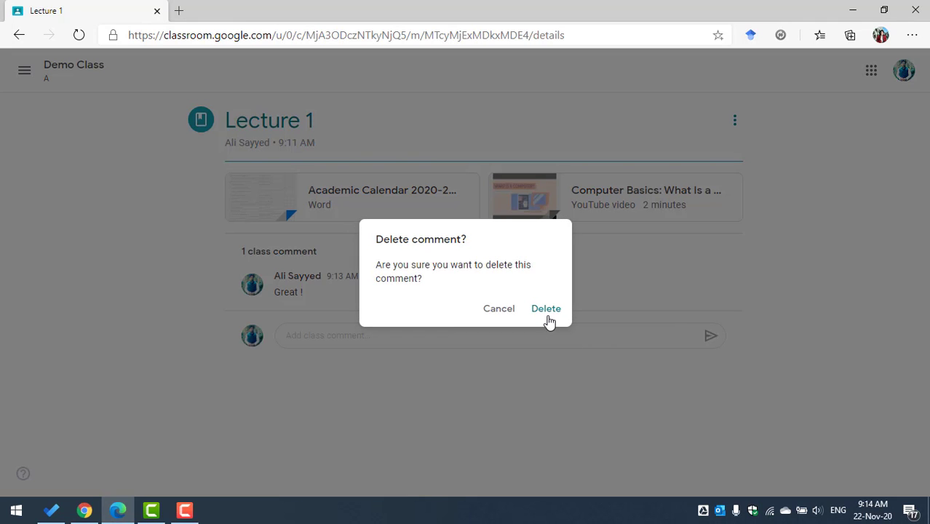
{"action": "left_click", "coordinate": [547, 312]}
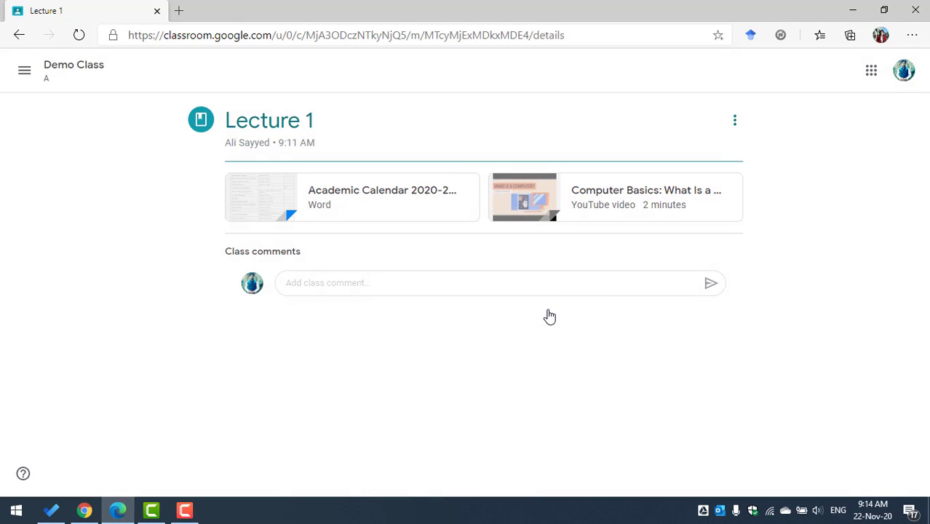
{"action": "key", "text": "alt+Left"}
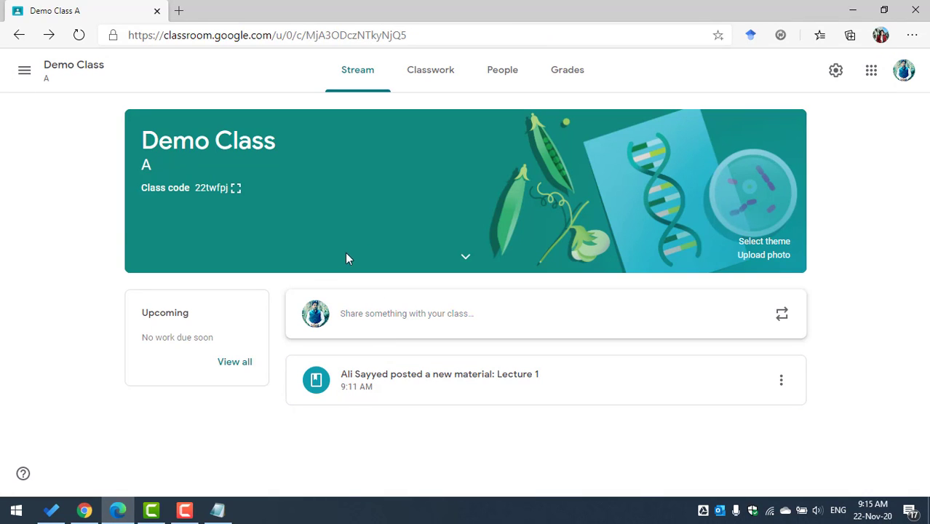
{"action": "left_click", "coordinate": [419, 376]}
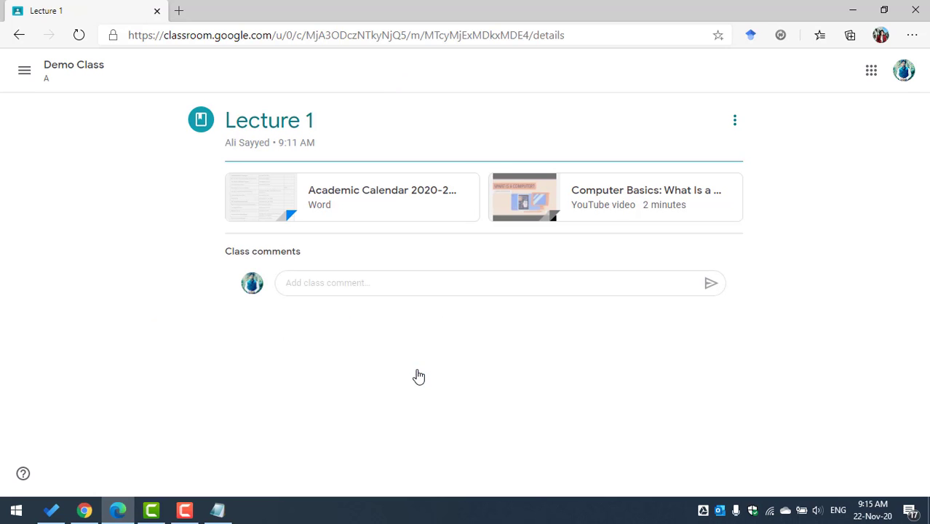
{"action": "left_click", "coordinate": [19, 36]}
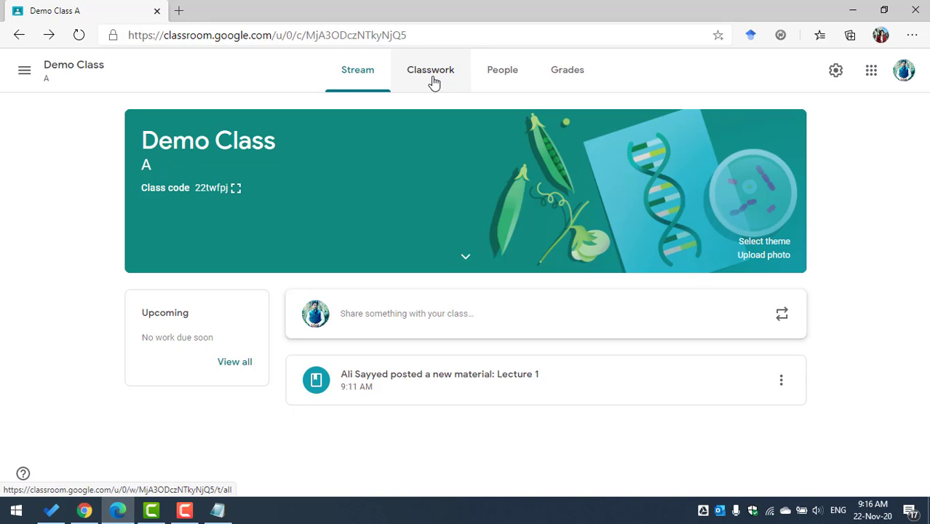
- Start a stream post for all students of Demo Class A with the text "Announcement" and "Details" on separate lines
{"action": "left_click", "coordinate": [399, 317]}
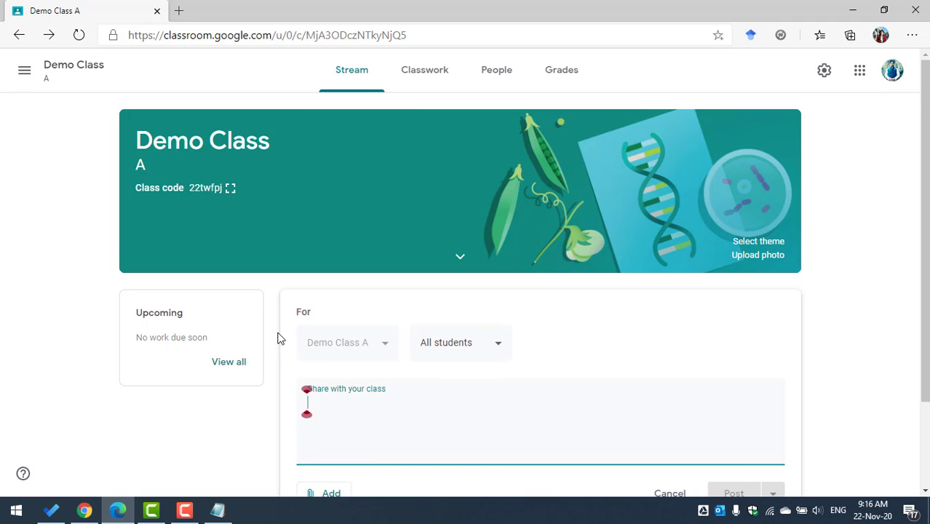
{"action": "scroll", "coordinate": [278, 336], "scroll_direction": "down", "scroll_amount": 1}
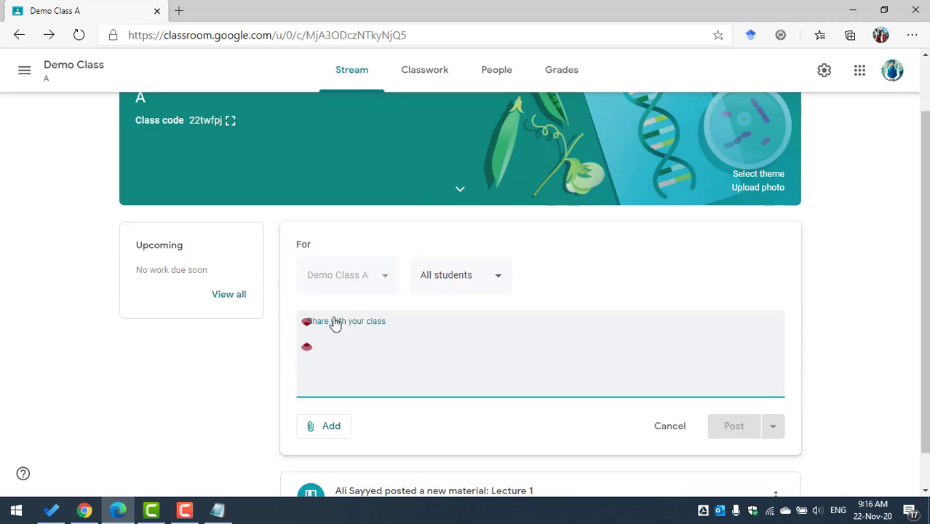
{"action": "left_click", "coordinate": [364, 278]}
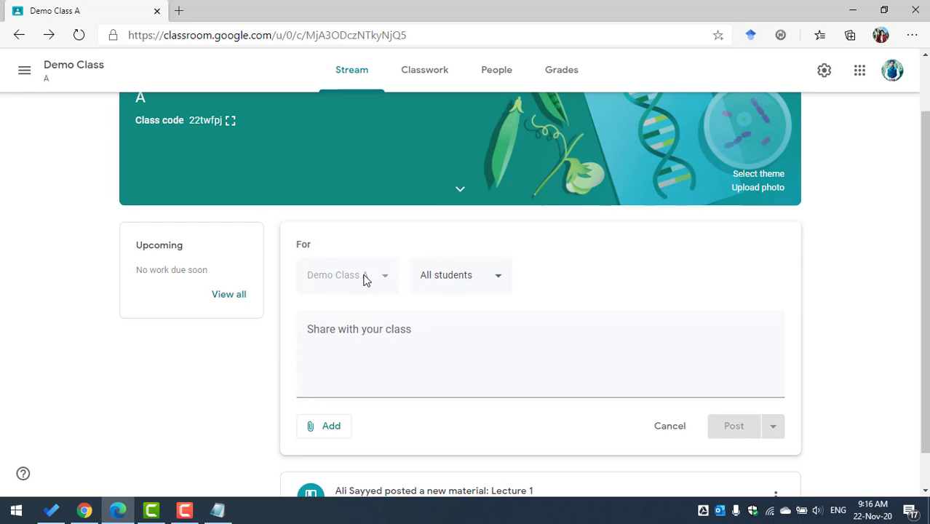
{"action": "left_click", "coordinate": [342, 329]}
{"action": "type", "text": "Annou"}
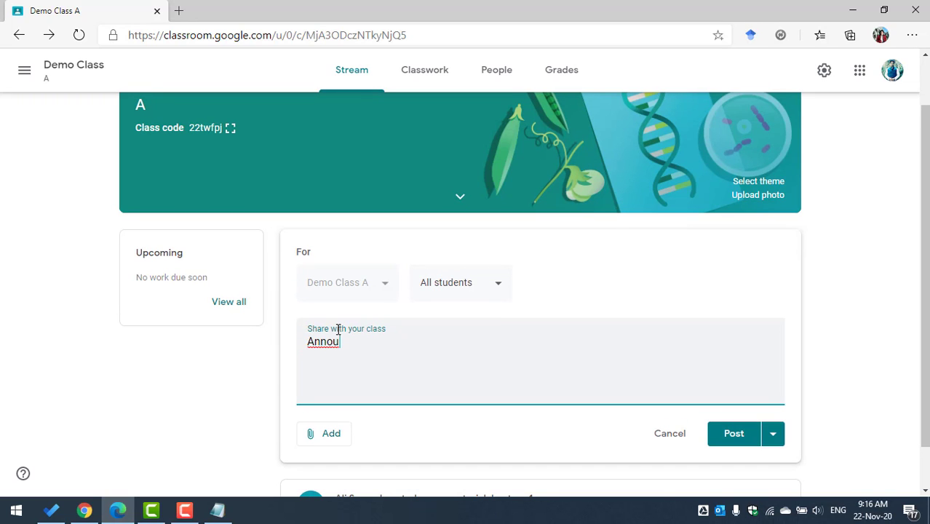
{"action": "type", "text": "ncement"}
{"action": "key", "text": "Return"}
{"action": "type", "text": "Details"}
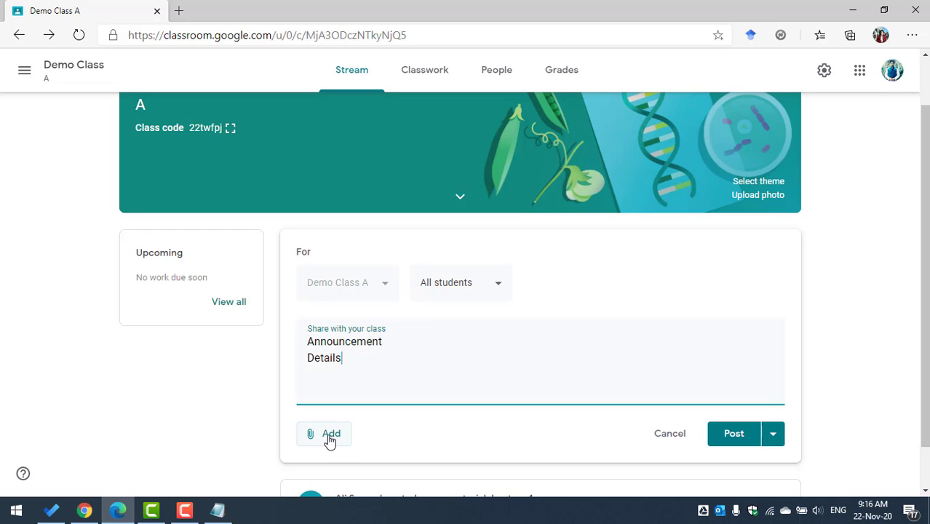
{"action": "scroll", "coordinate": [354, 414], "scroll_direction": "down", "scroll_amount": 1}
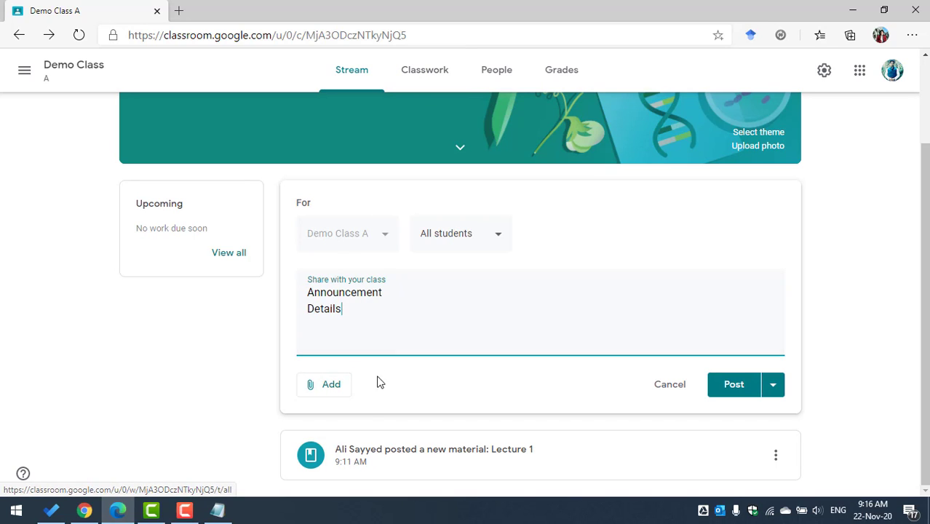
{"action": "left_click", "coordinate": [330, 388]}
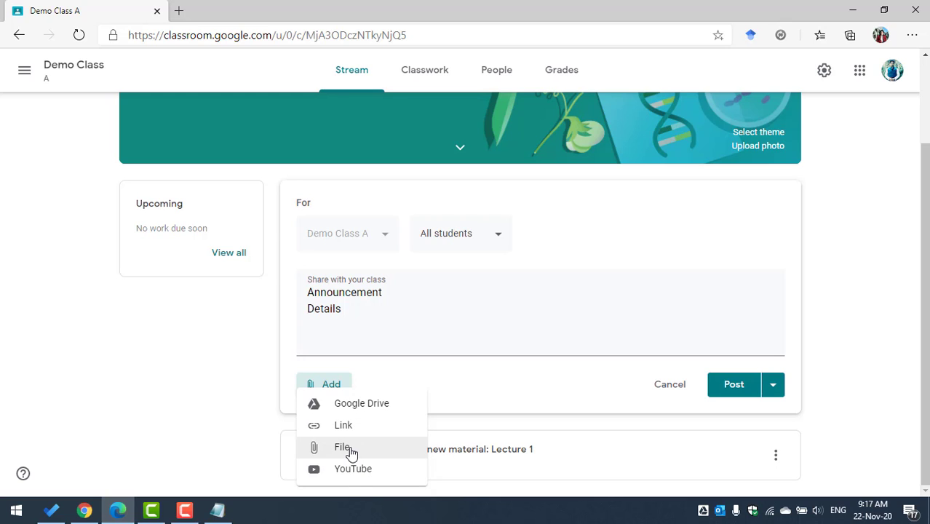
{"action": "left_click", "coordinate": [461, 385]}
{"action": "left_click", "coordinate": [774, 389]}
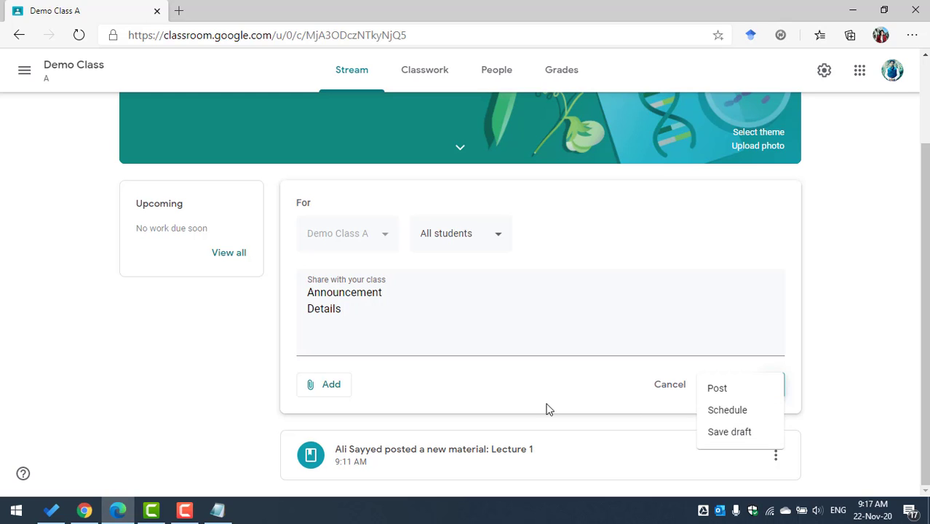
{"action": "left_click", "coordinate": [531, 379]}
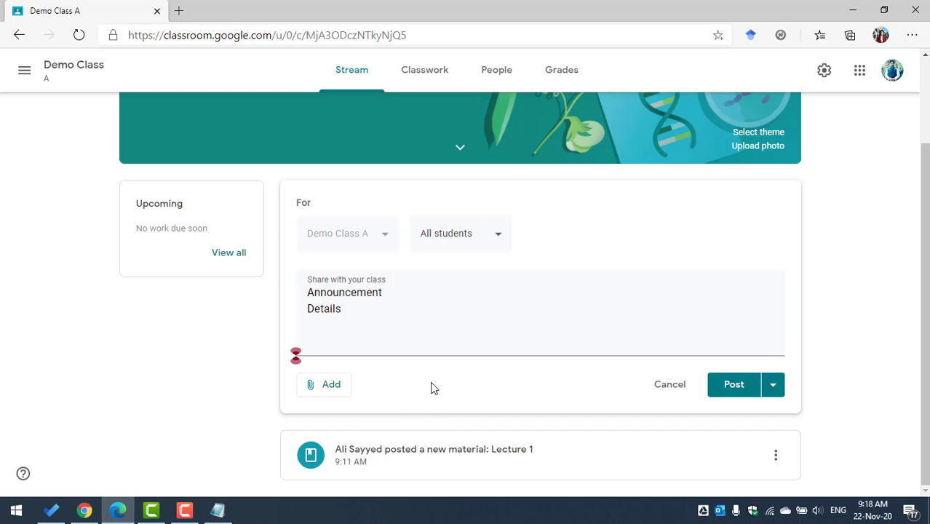
- Publish the announcement to the class stream without attachments
{"action": "left_click", "coordinate": [736, 388]}
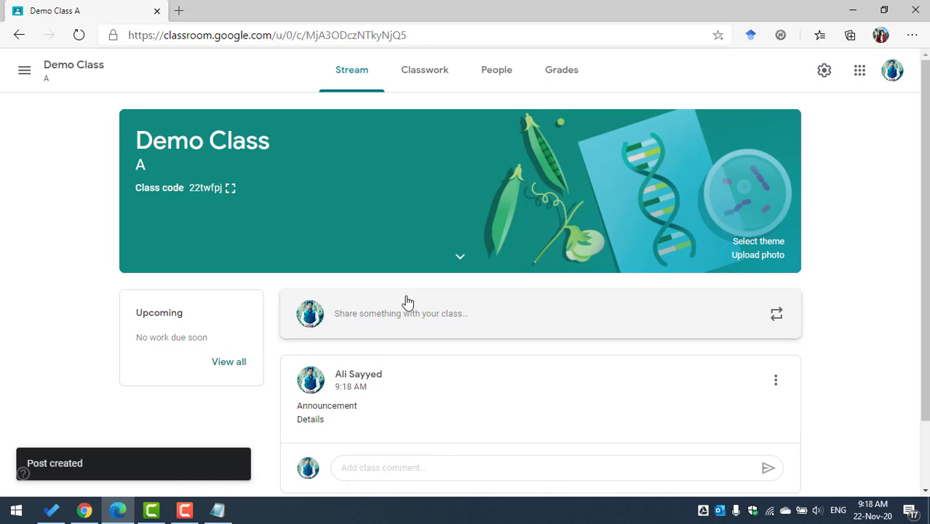
- Compare the posts in the class stream with the items in Classwork, and check the options available for the published announcement
{"action": "scroll", "coordinate": [408, 302], "scroll_direction": "down", "scroll_amount": 1}
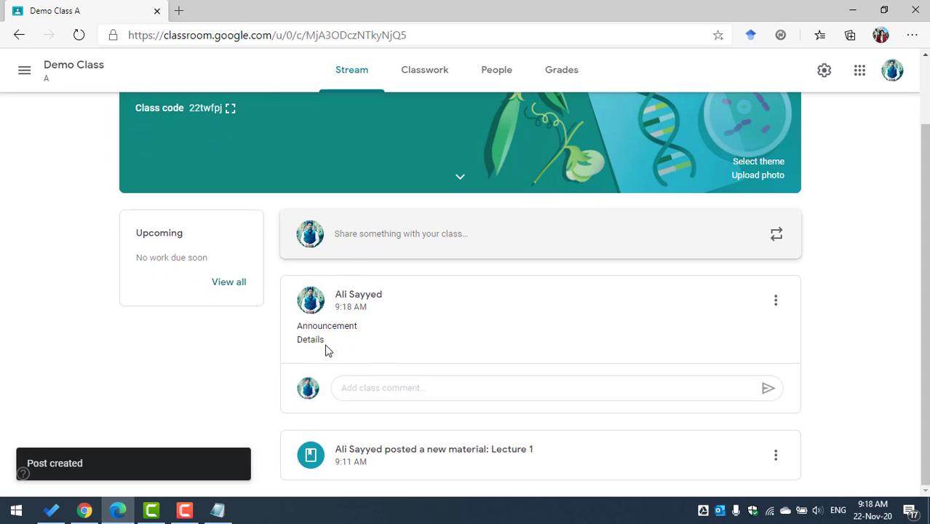
{"action": "left_click", "coordinate": [370, 388]}
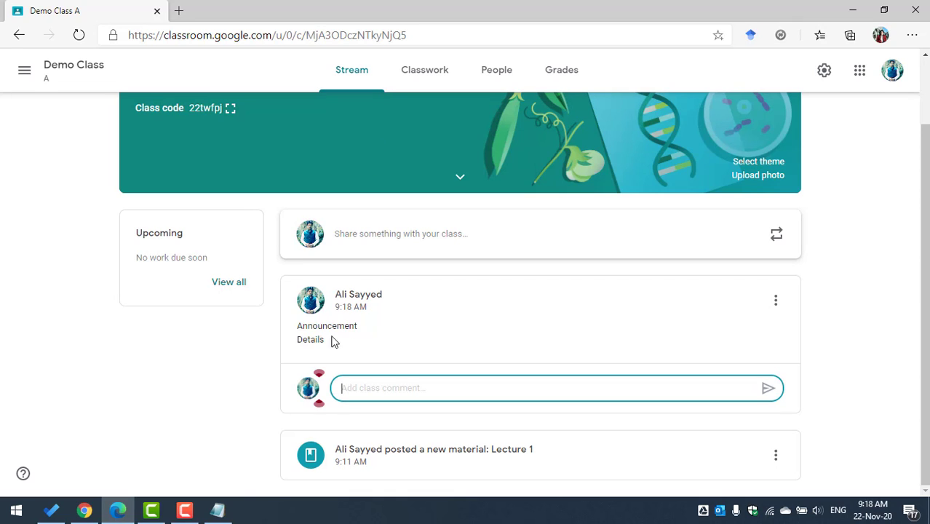
{"action": "left_click", "coordinate": [428, 72]}
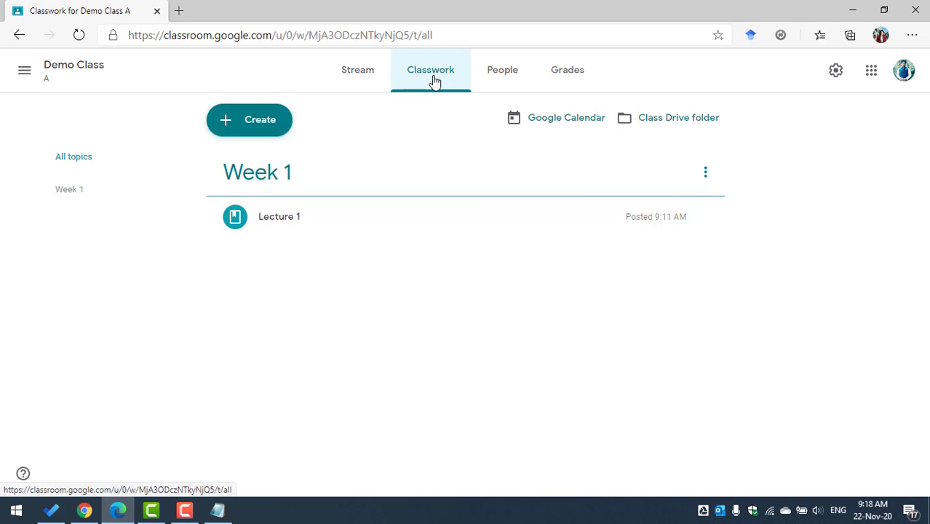
{"action": "left_click", "coordinate": [355, 78]}
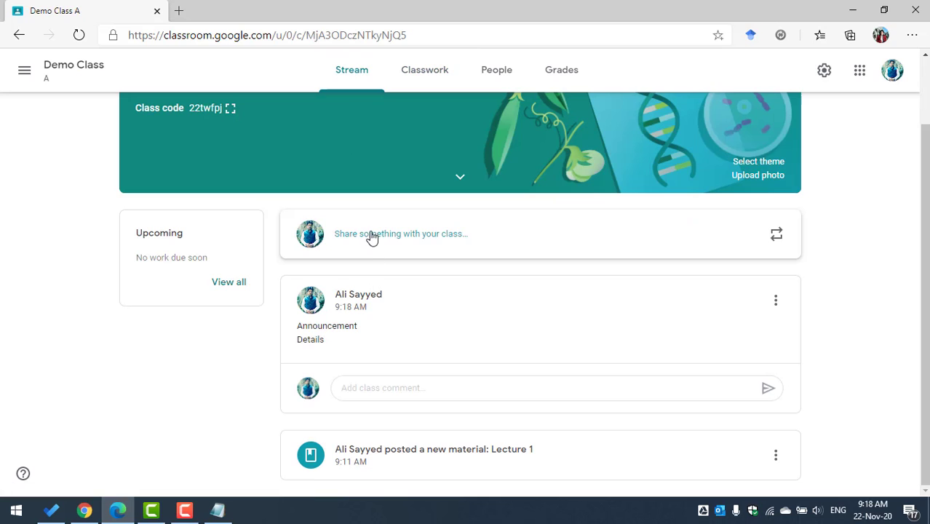
{"action": "left_click", "coordinate": [430, 72]}
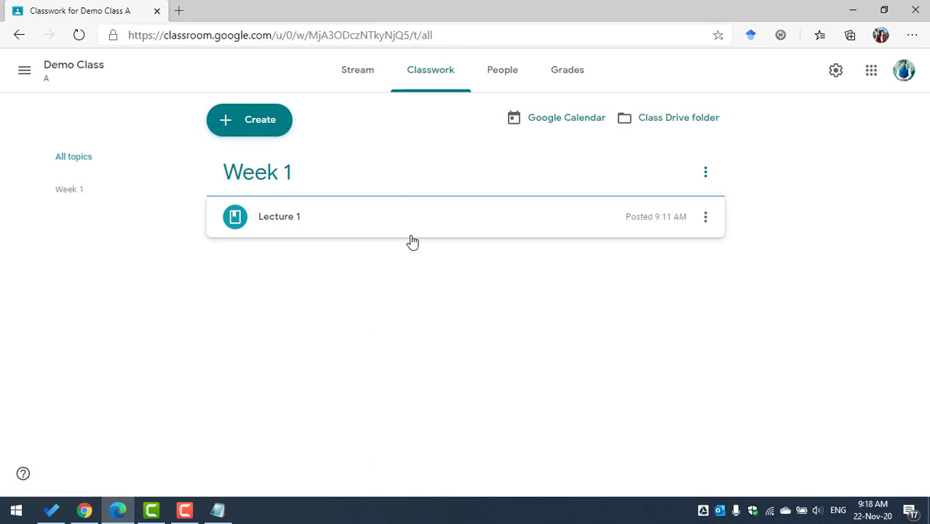
{"action": "left_click", "coordinate": [362, 80]}
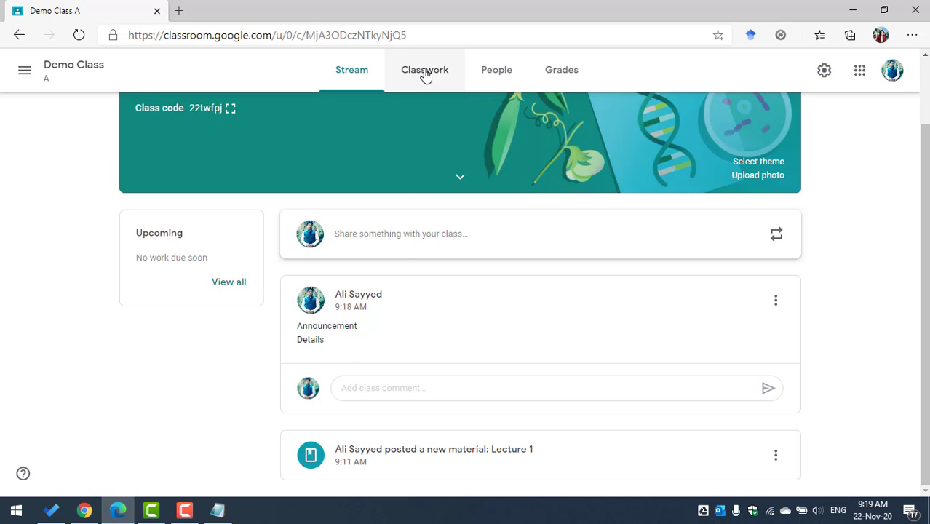
{"action": "left_click", "coordinate": [776, 303]}
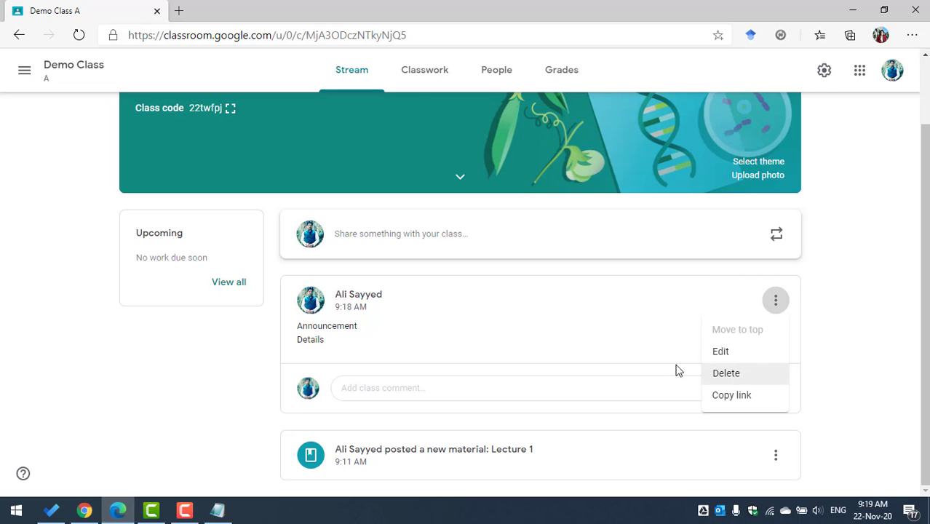
{"action": "left_click", "coordinate": [392, 391]}
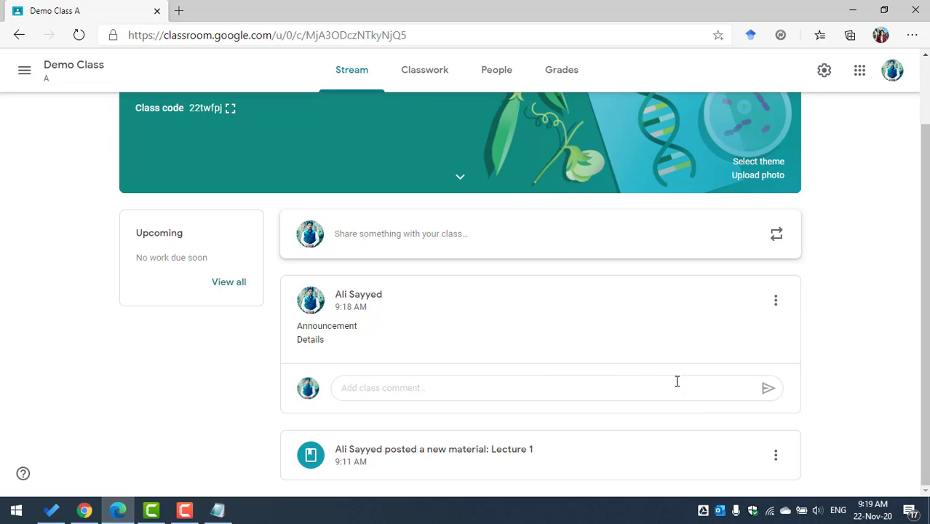
- Review the teacher and student lists of Demo Class on the People page
{"action": "left_click", "coordinate": [498, 73]}
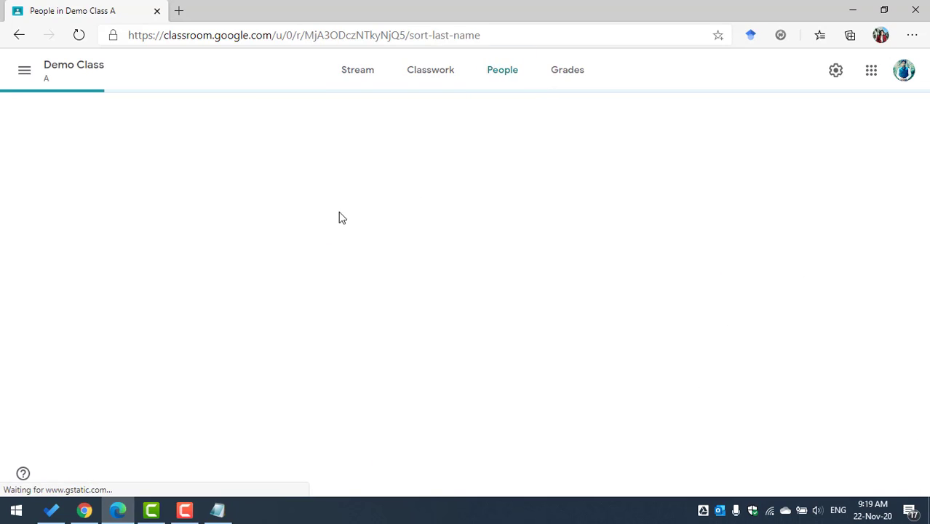
{"action": "scroll", "coordinate": [133, 247], "scroll_direction": "down", "scroll_amount": 1}
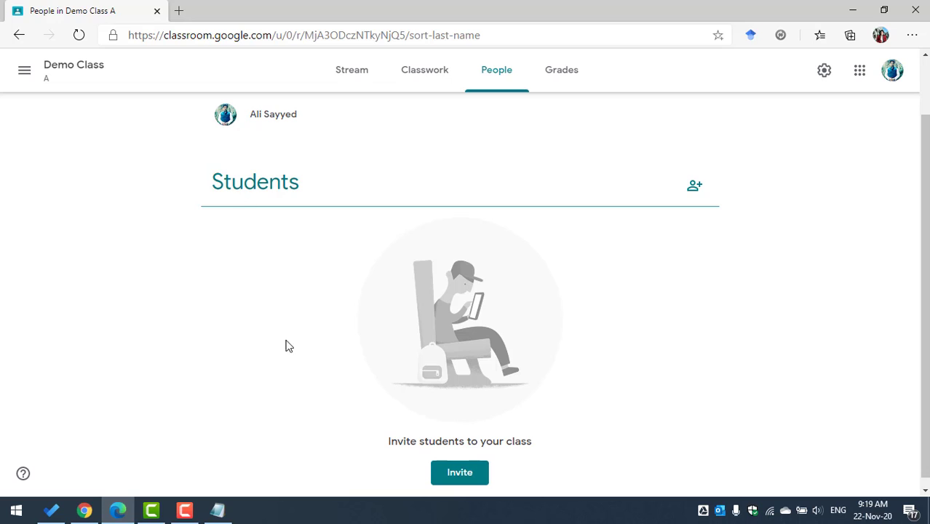
{"action": "scroll", "coordinate": [290, 320], "scroll_direction": "up", "scroll_amount": 1}
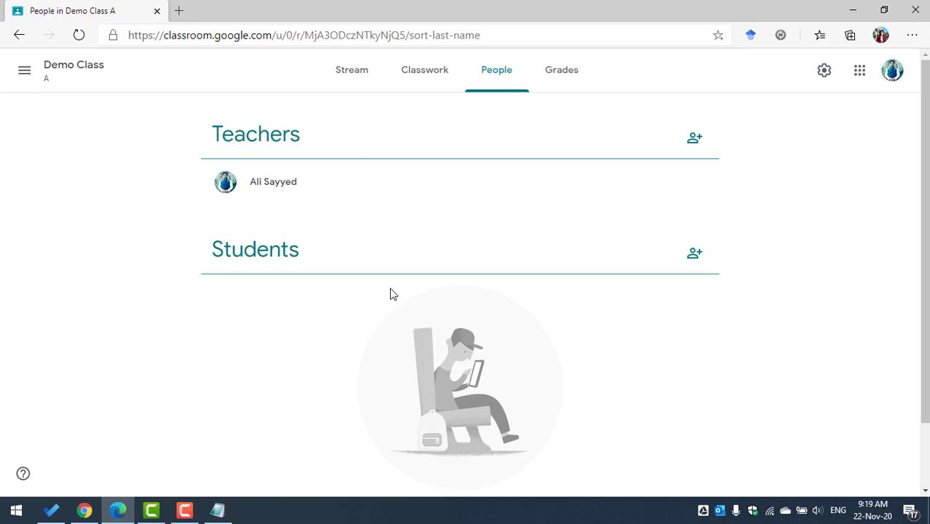
- Examine the types of items that can be created in Classwork, including the option to reuse a post
{"action": "left_click", "coordinate": [353, 71]}
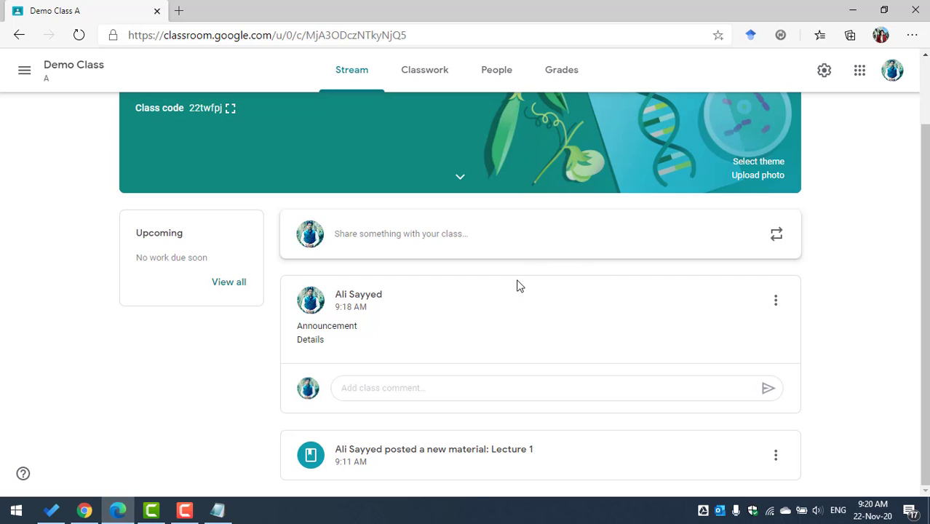
{"action": "left_click", "coordinate": [429, 77]}
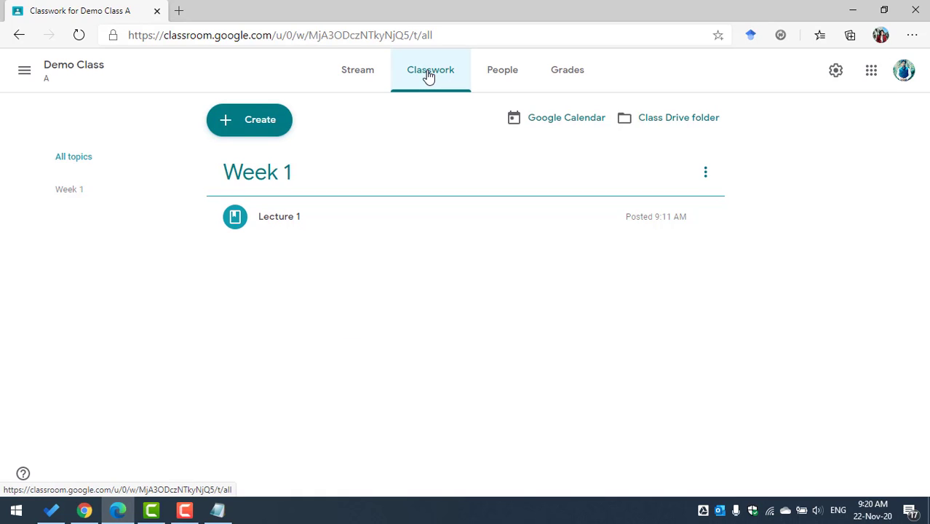
{"action": "left_click", "coordinate": [251, 129]}
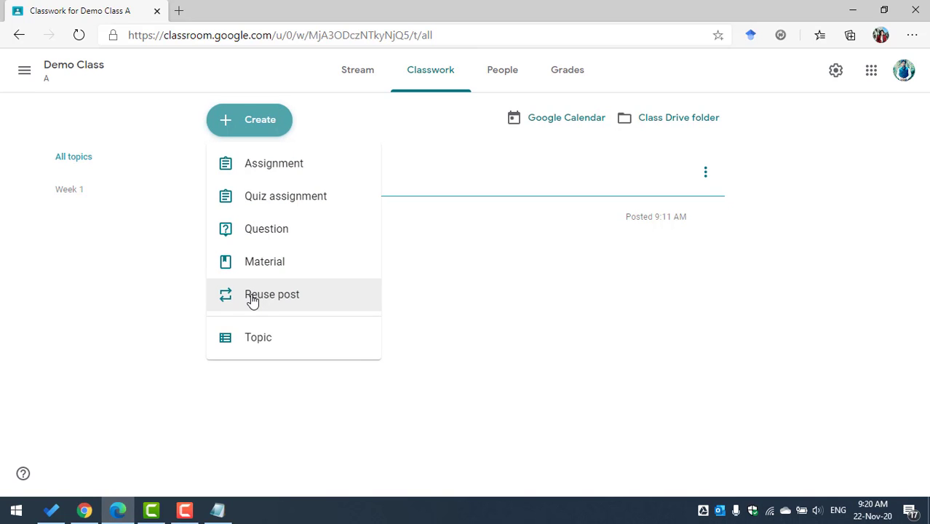
- Reuse the "Announcement Details" post from Demo Class A as a new stream announcement, and close the draft without posting it
{"action": "left_click", "coordinate": [360, 75]}
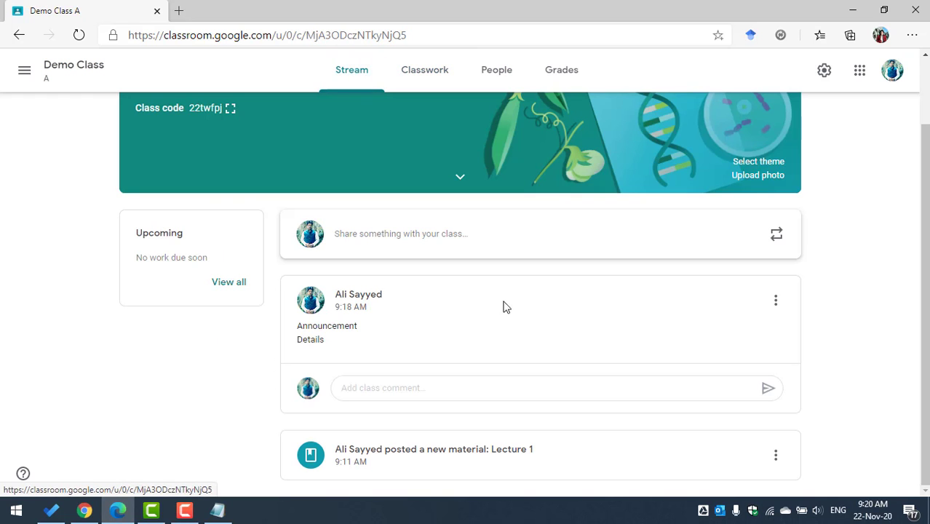
{"action": "left_click", "coordinate": [776, 236]}
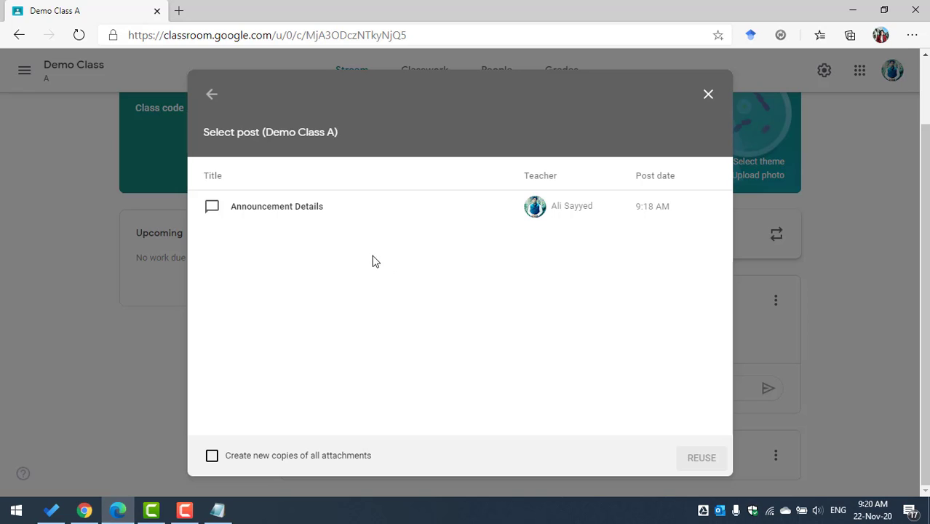
{"action": "left_click", "coordinate": [268, 209]}
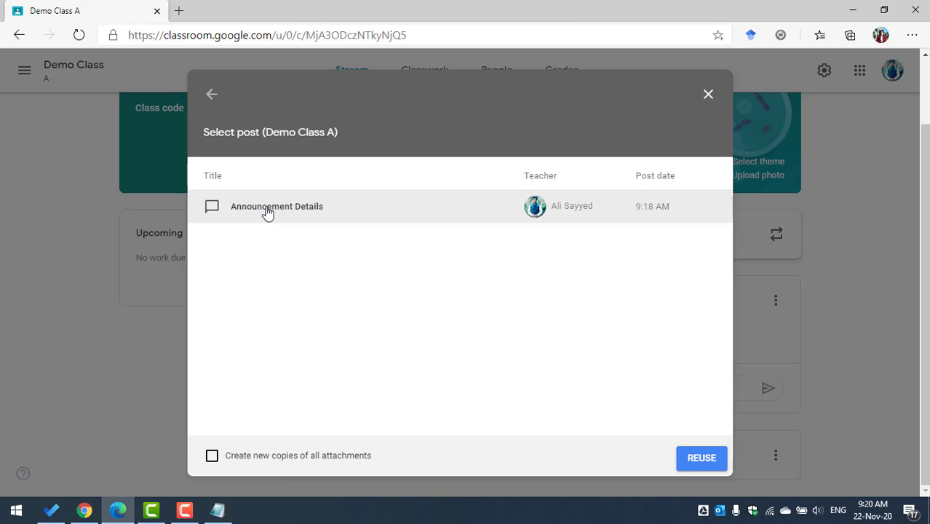
{"action": "left_click", "coordinate": [699, 458]}
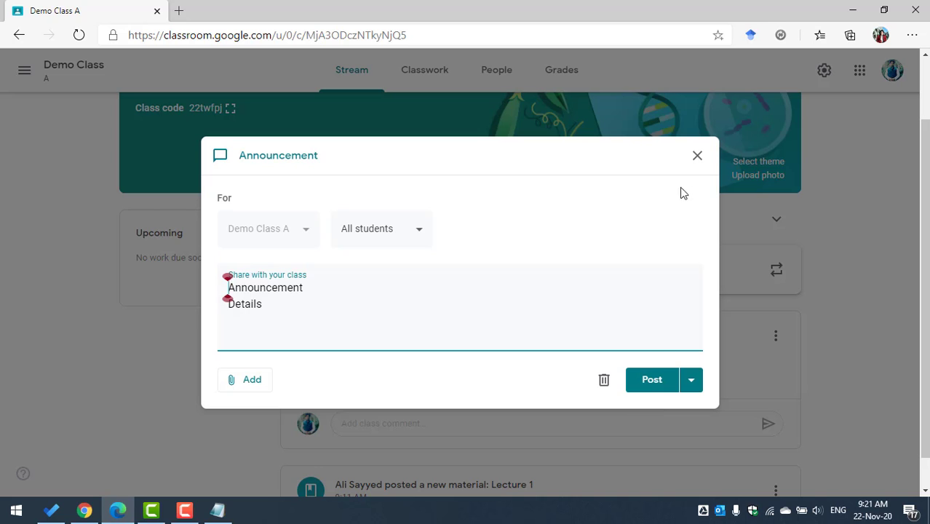
{"action": "left_click", "coordinate": [698, 156]}
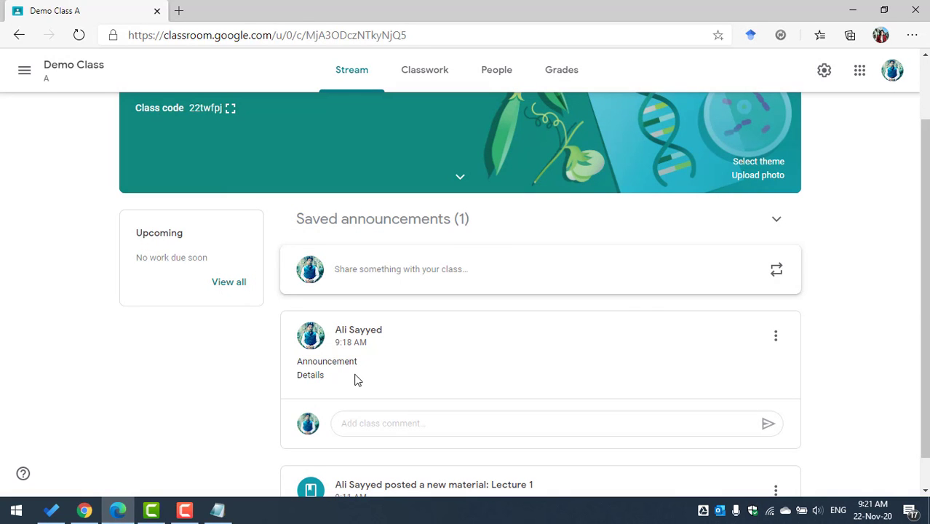